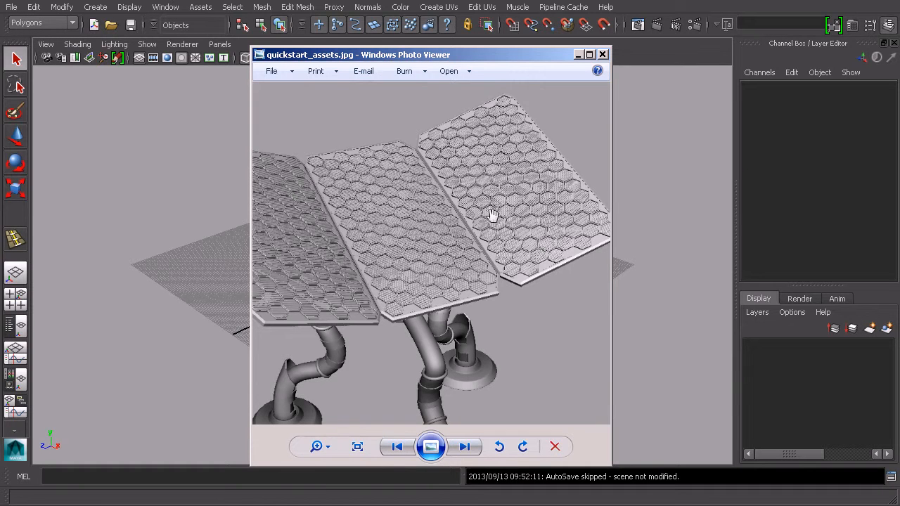
- Examine the reference image of hexagon-patterned floor panels and pipes, then close the image viewer
{"action": "left_click_drag", "start_coordinate": [461, 267], "coordinate": [498, 203]}
{"action": "left_click_drag", "start_coordinate": [505, 401], "coordinate": [501, 377]}
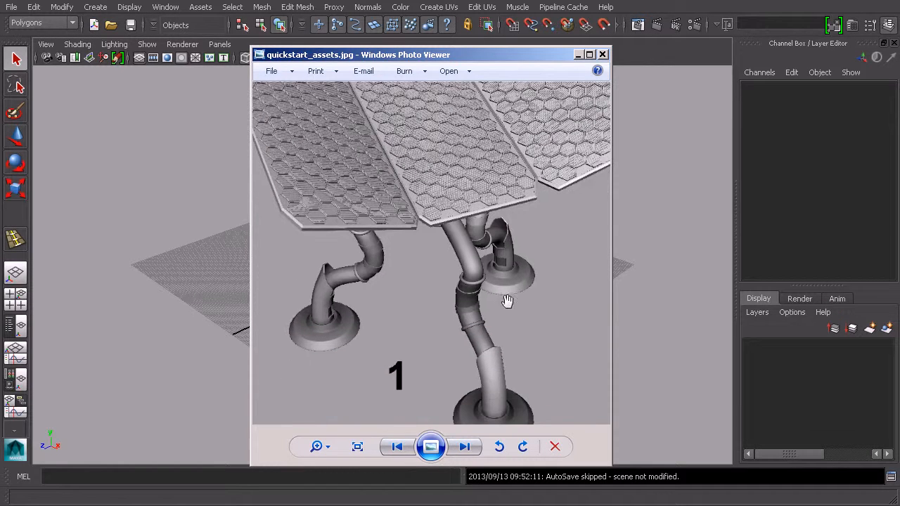
{"action": "left_click_drag", "start_coordinate": [530, 290], "coordinate": [518, 380]}
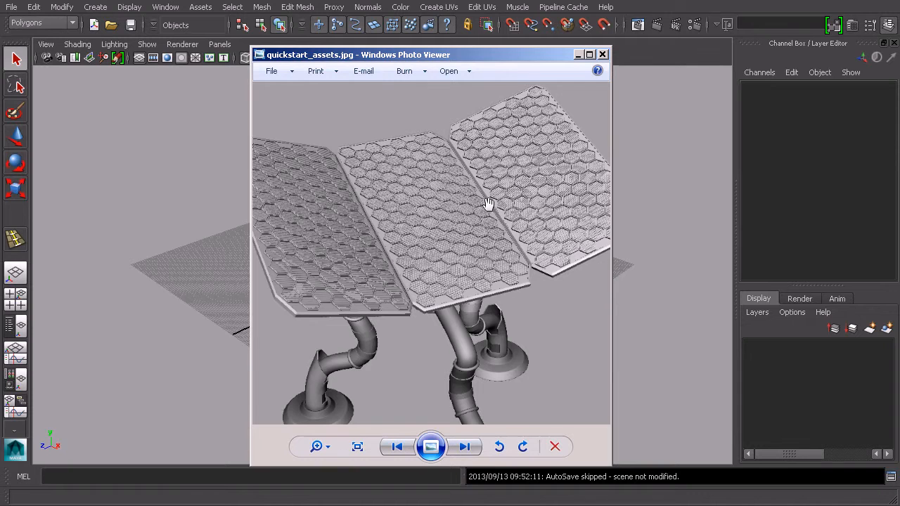
{"action": "left_click", "coordinate": [576, 55]}
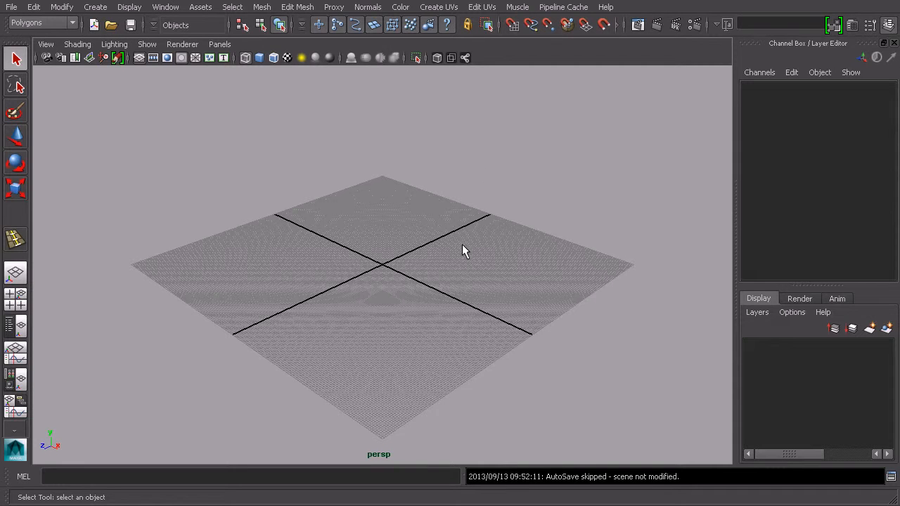
- Create a polygon cylinder at the scene origin
{"action": "left_click_drag", "start_coordinate": [436, 215], "coordinate": [422, 264], "text": "alt"}
{"action": "scroll", "coordinate": [405, 260], "scroll_direction": "up", "scroll_amount": 3}
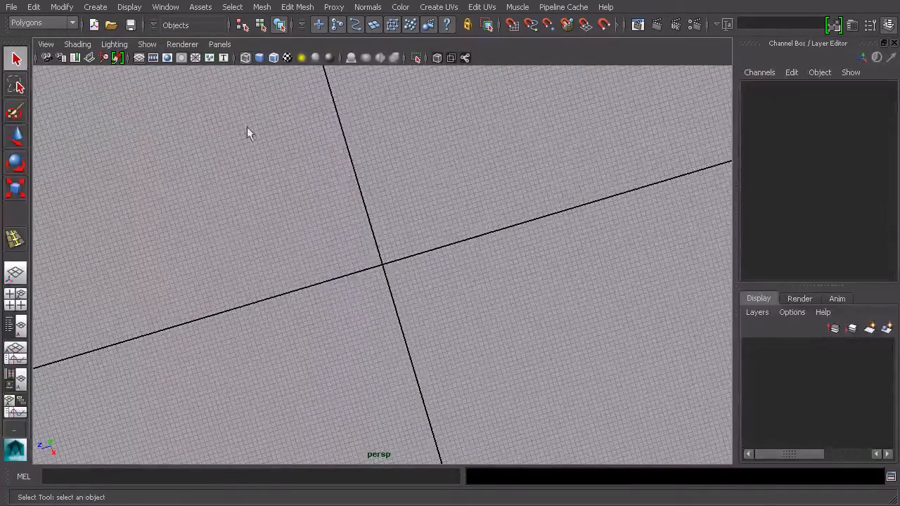
{"action": "left_click_drag", "start_coordinate": [236, 138], "coordinate": [368, 105], "text": "alt"}
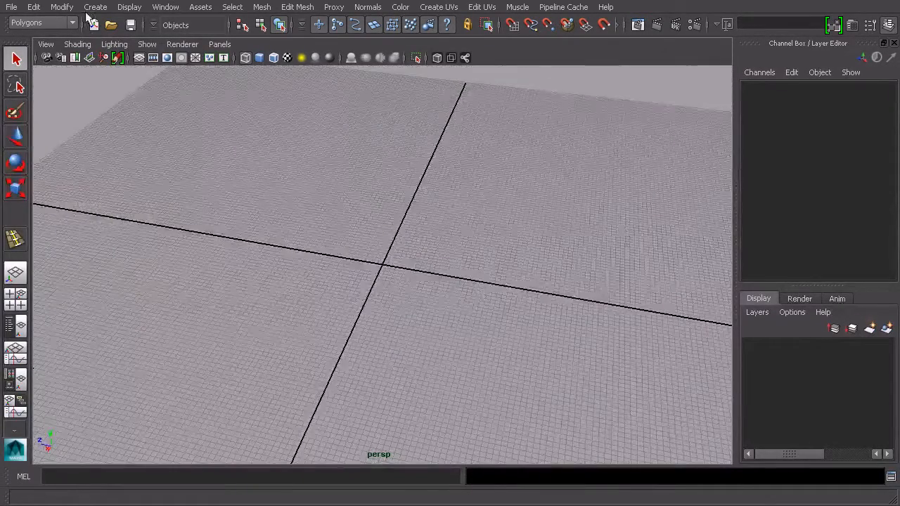
{"action": "left_click", "coordinate": [95, 8]}
{"action": "mouse_move", "coordinate": [117, 41]}
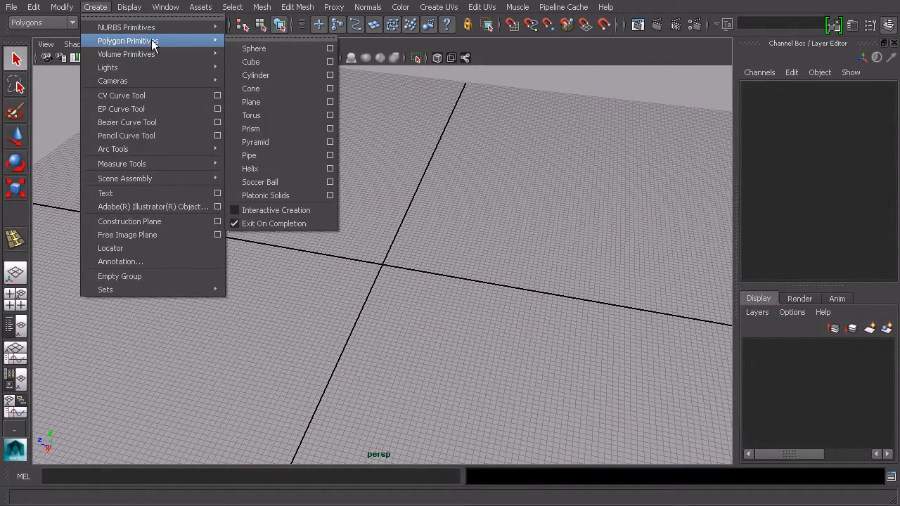
{"action": "left_click", "coordinate": [263, 74]}
- Switch the viewport shading to Smooth Shade All
{"action": "left_click_drag", "start_coordinate": [359, 109], "coordinate": [366, 183], "text": "alt"}
{"action": "left_click_drag", "start_coordinate": [386, 264], "coordinate": [488, 247], "text": "alt"}
{"action": "scroll", "coordinate": [490, 246], "scroll_direction": "up", "scroll_amount": 5}
{"action": "left_click_drag", "start_coordinate": [510, 211], "coordinate": [473, 211], "text": "alt"}
{"action": "left_click", "coordinate": [79, 45]}
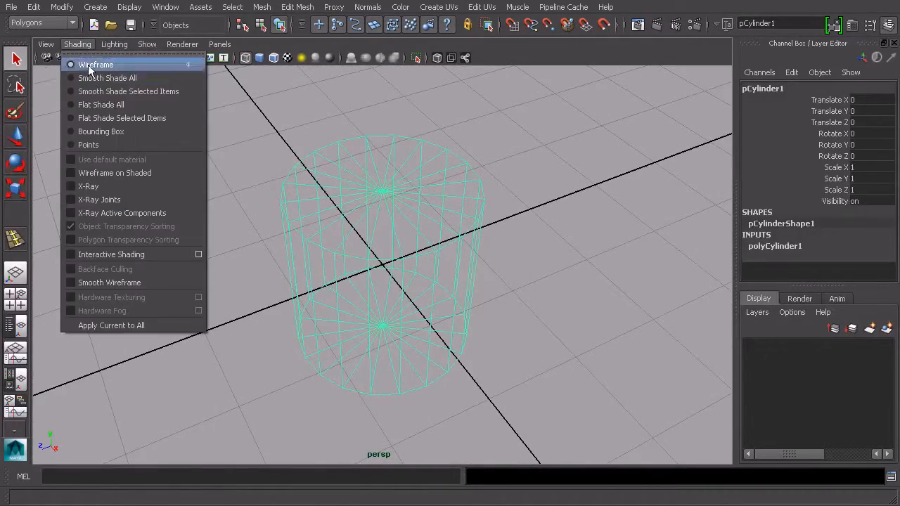
{"action": "left_click", "coordinate": [87, 78]}
- Open the cylinder's polyCylinder1 inputs and set Subdivisions Axis to 6
{"action": "mouse_move", "coordinate": [411, 235]}
{"action": "left_mouse_down", "text": "alt"}
{"action": "mouse_move", "coordinate": [398, 237]}
{"action": "mouse_move", "coordinate": [379, 267]}
{"action": "mouse_move", "coordinate": [468, 238]}
{"action": "left_mouse_up", "text": "alt"}
{"action": "left_click", "coordinate": [769, 249]}
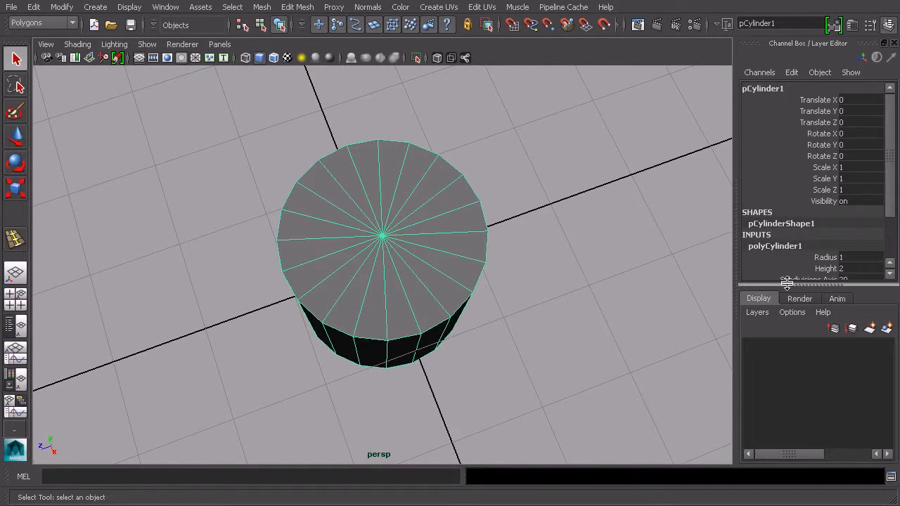
{"action": "left_click_drag", "start_coordinate": [788, 286], "coordinate": [786, 340]}
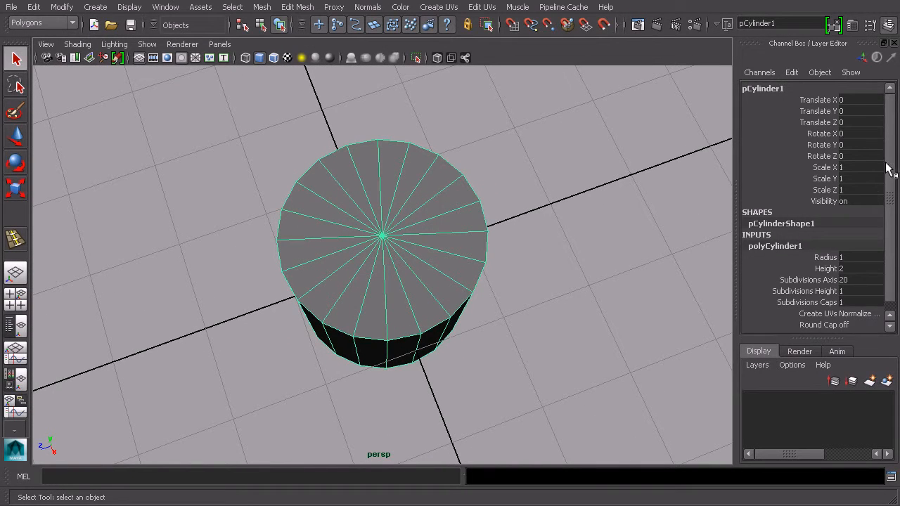
{"action": "scroll", "coordinate": [888, 171], "scroll_direction": "down", "scroll_amount": 1}
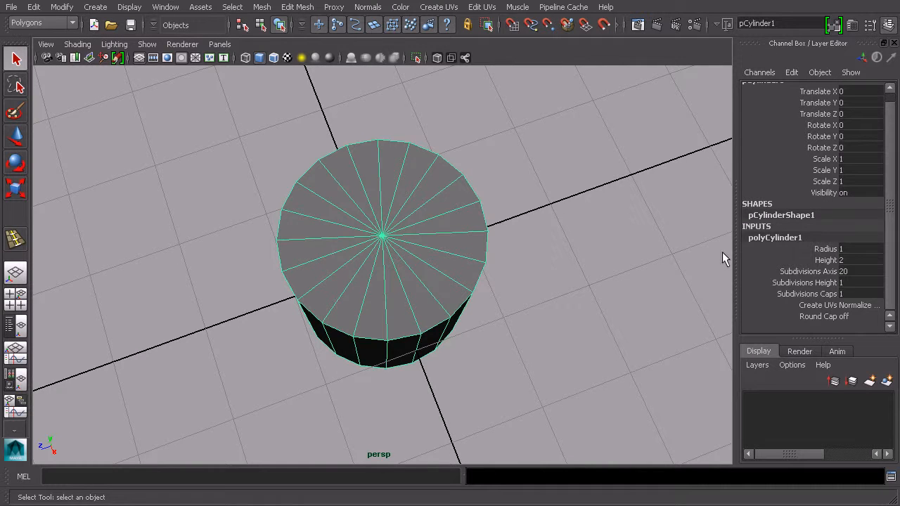
{"action": "left_click_drag", "start_coordinate": [717, 240], "coordinate": [532, 227], "text": "alt"}
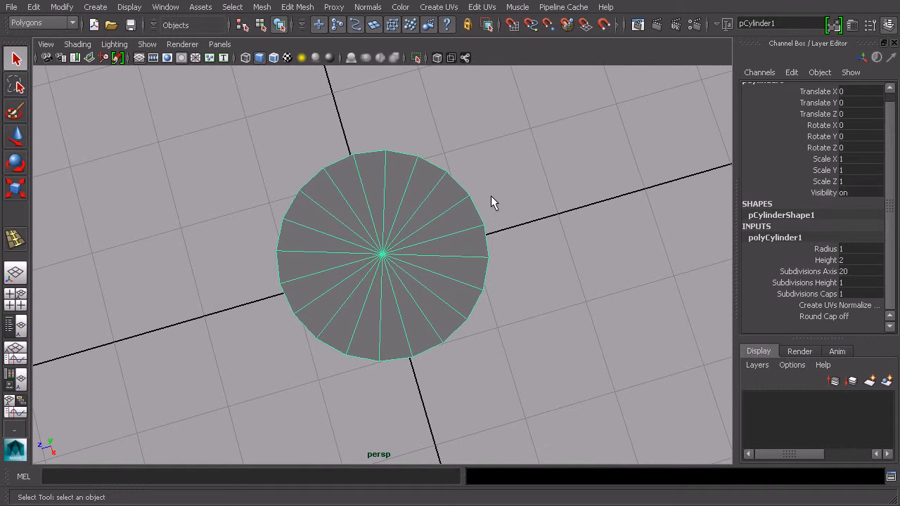
{"action": "left_click_drag", "start_coordinate": [563, 296], "coordinate": [534, 293], "text": "alt"}
{"action": "left_click_drag", "start_coordinate": [555, 250], "coordinate": [591, 255], "text": "alt"}
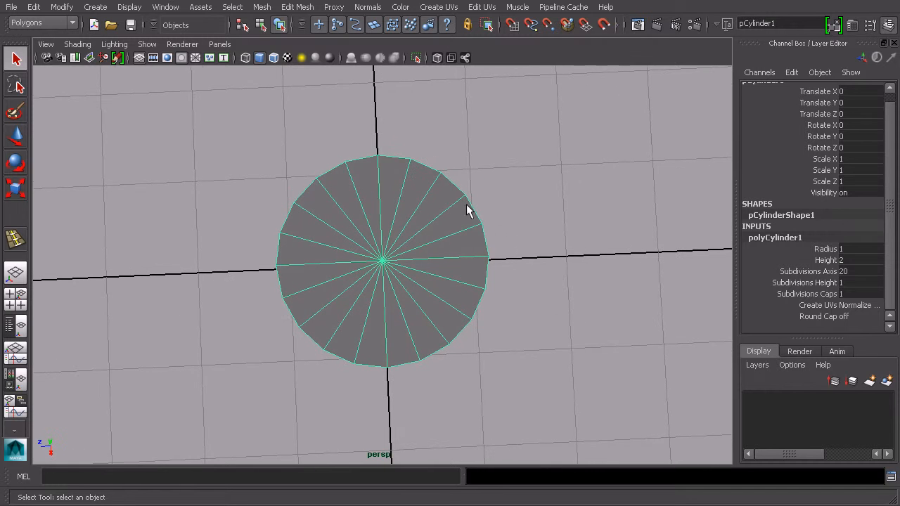
{"action": "left_click", "coordinate": [815, 273]}
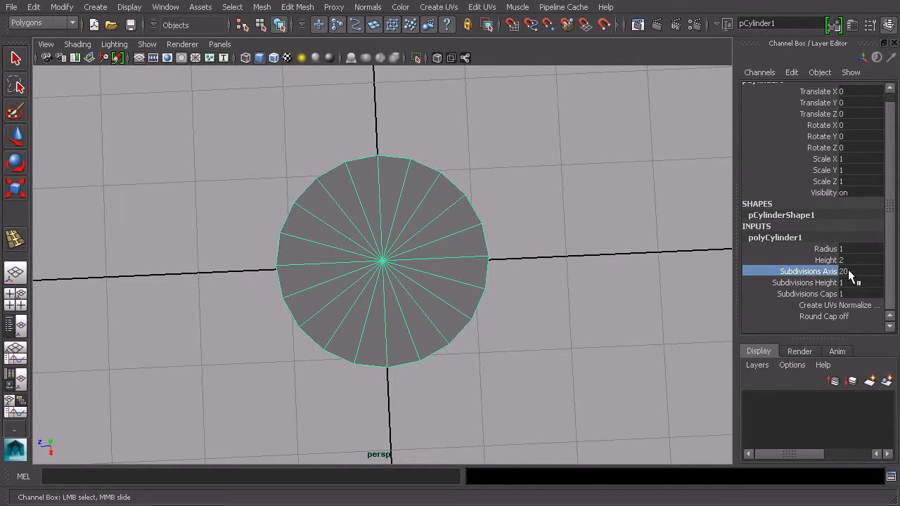
{"action": "double_click", "coordinate": [846, 272]}
{"action": "left_click", "coordinate": [818, 276]}
{"action": "middle_click_drag", "start_coordinate": [598, 251], "coordinate": [503, 261]}
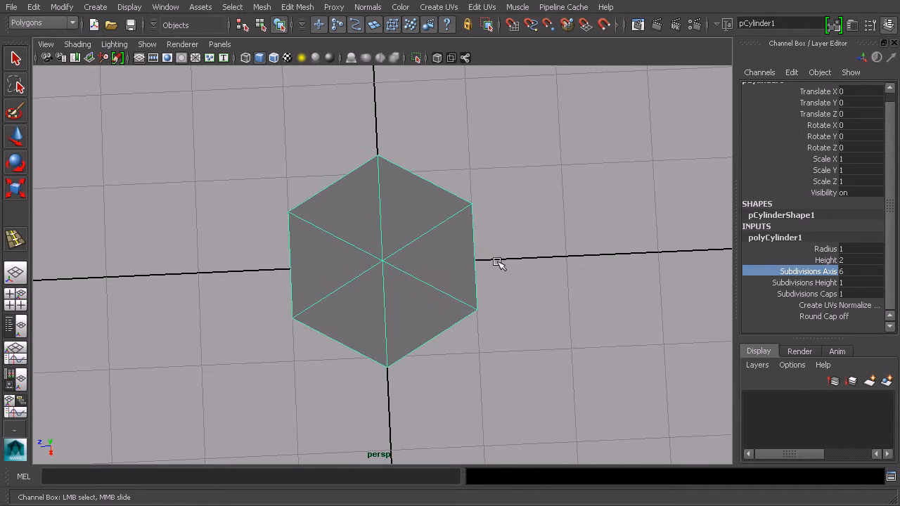
- Set the cylinder's Height to 0.2 to make a flat hexagonal slab
{"action": "key", "text": "f"}
{"action": "mouse_move", "coordinate": [541, 275]}
{"action": "left_mouse_down", "text": "alt"}
{"action": "mouse_move", "coordinate": [524, 238]}
{"action": "mouse_move", "coordinate": [514, 273]}
{"action": "mouse_move", "coordinate": [468, 203]}
{"action": "mouse_move", "coordinate": [403, 239]}
{"action": "mouse_move", "coordinate": [514, 253]}
{"action": "mouse_move", "coordinate": [562, 244]}
{"action": "mouse_move", "coordinate": [556, 267]}
{"action": "left_mouse_up", "text": "alt"}
{"action": "left_click", "coordinate": [774, 260]}
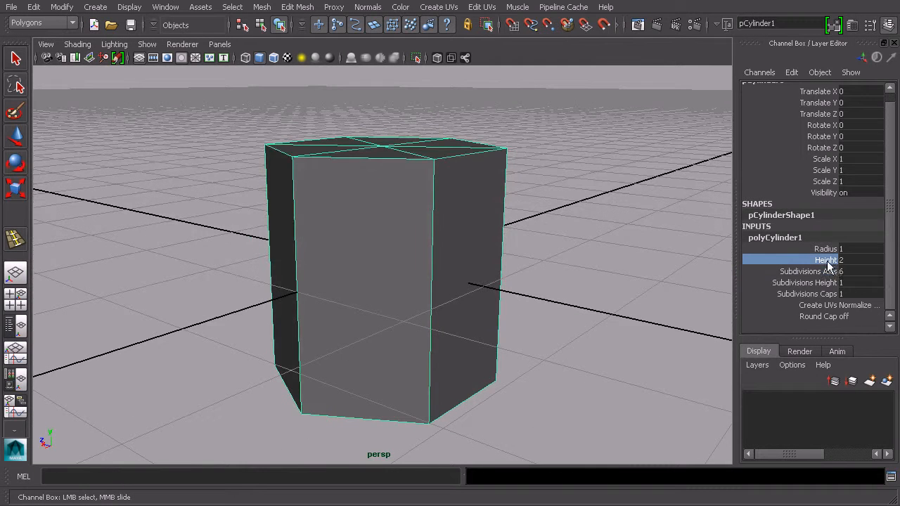
{"action": "middle_click_drag", "start_coordinate": [653, 253], "coordinate": [639, 258]}
{"action": "left_click_drag", "start_coordinate": [638, 258], "coordinate": [529, 227], "text": "alt"}
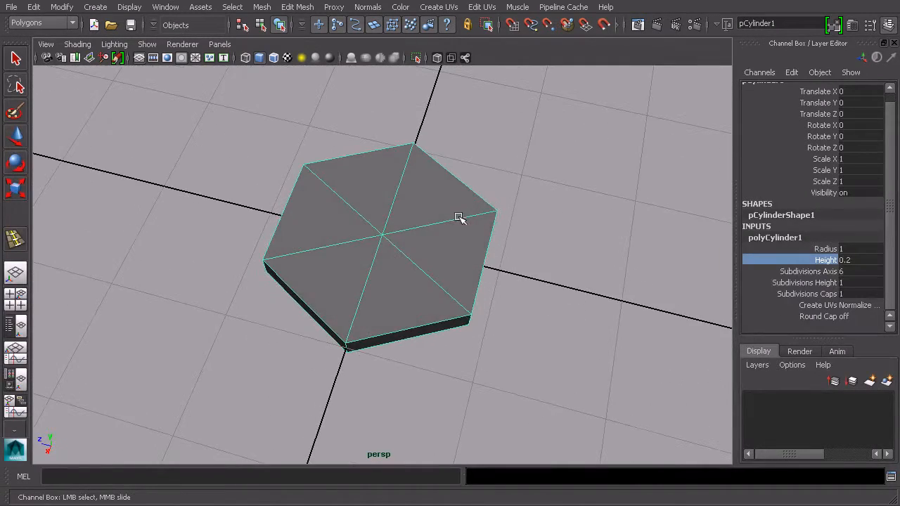
{"action": "left_click_drag", "start_coordinate": [523, 267], "coordinate": [532, 281], "text": "alt"}
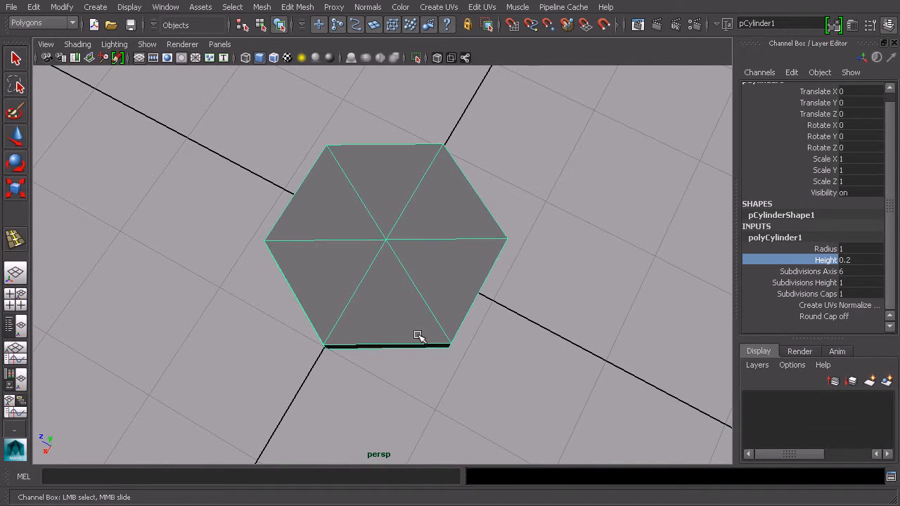
- Set the cylinder's Subdivisions Caps to 2
{"action": "left_click_drag", "start_coordinate": [353, 248], "coordinate": [352, 225], "text": "alt"}
{"action": "left_click_drag", "start_coordinate": [314, 249], "coordinate": [416, 256], "text": "alt"}
{"action": "scroll", "coordinate": [404, 240], "scroll_direction": "up", "scroll_amount": 2}
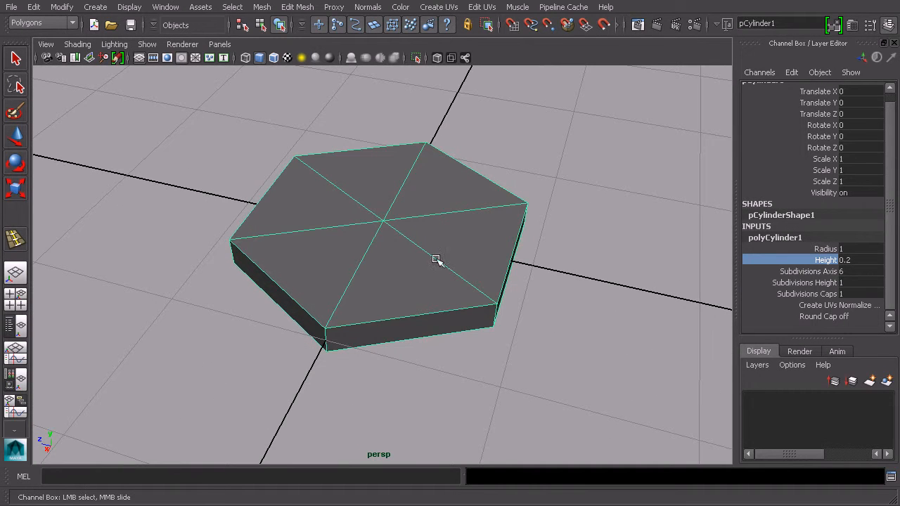
{"action": "left_click", "coordinate": [801, 294]}
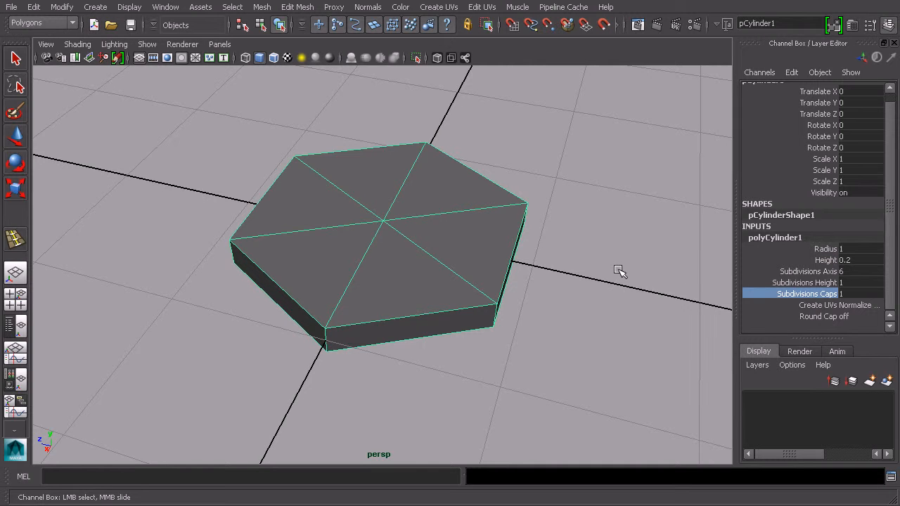
{"action": "middle_click_drag", "start_coordinate": [620, 271], "coordinate": [625, 272]}
{"action": "left_click_drag", "start_coordinate": [685, 286], "coordinate": [654, 310], "text": "alt"}
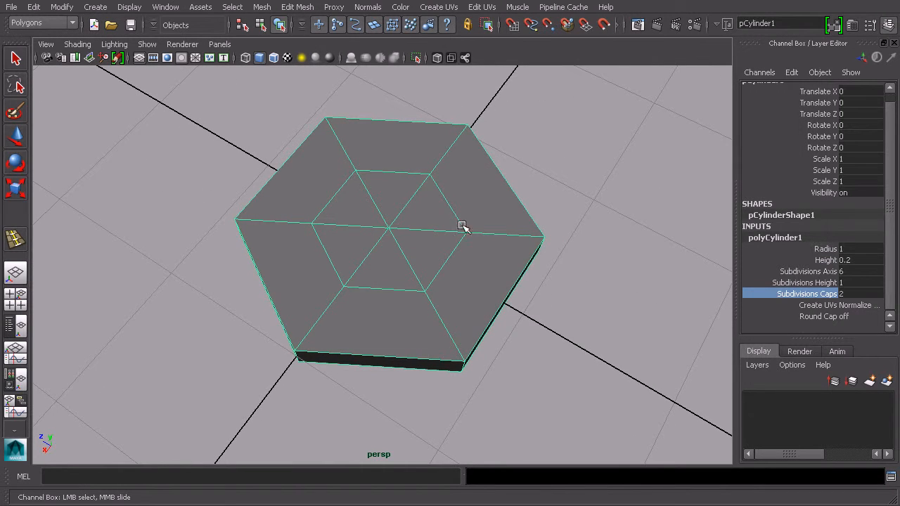
- Select the outer ring of faces on the hexagon's top cap
{"action": "left_click_drag", "start_coordinate": [555, 274], "coordinate": [658, 287], "text": "alt"}
{"action": "middle_click_drag", "start_coordinate": [681, 291], "coordinate": [680, 292]}
{"action": "left_click_drag", "start_coordinate": [682, 292], "coordinate": [647, 287], "text": "alt"}
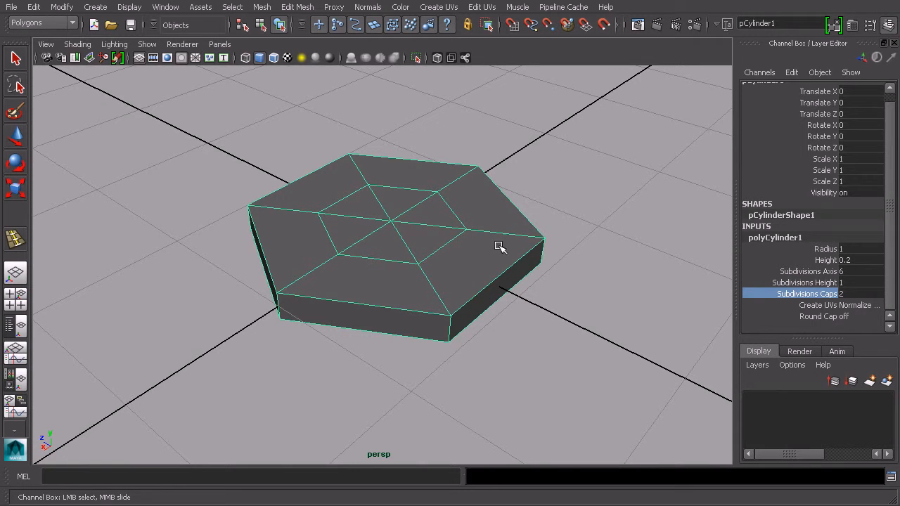
{"action": "left_click_drag", "start_coordinate": [575, 310], "coordinate": [601, 307], "text": "alt"}
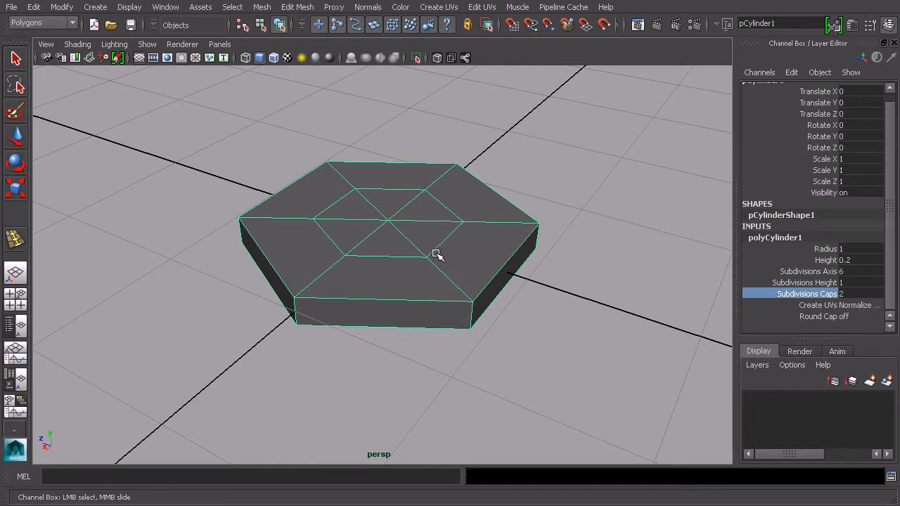
{"action": "left_click_drag", "start_coordinate": [419, 237], "coordinate": [470, 266], "text": "alt"}
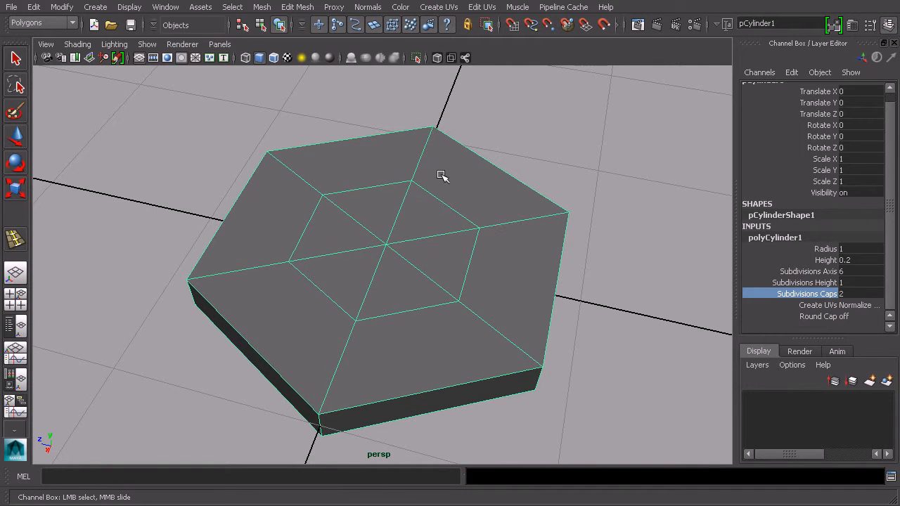
{"action": "right_click_drag", "start_coordinate": [438, 172], "coordinate": [473, 211]}
{"action": "left_click", "coordinate": [513, 267]}
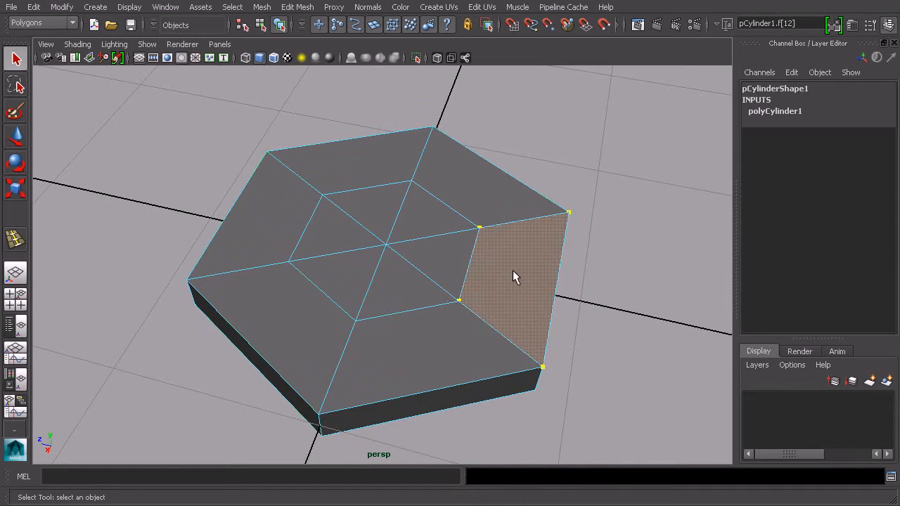
{"action": "double_click", "coordinate": [438, 351], "text": "shift"}
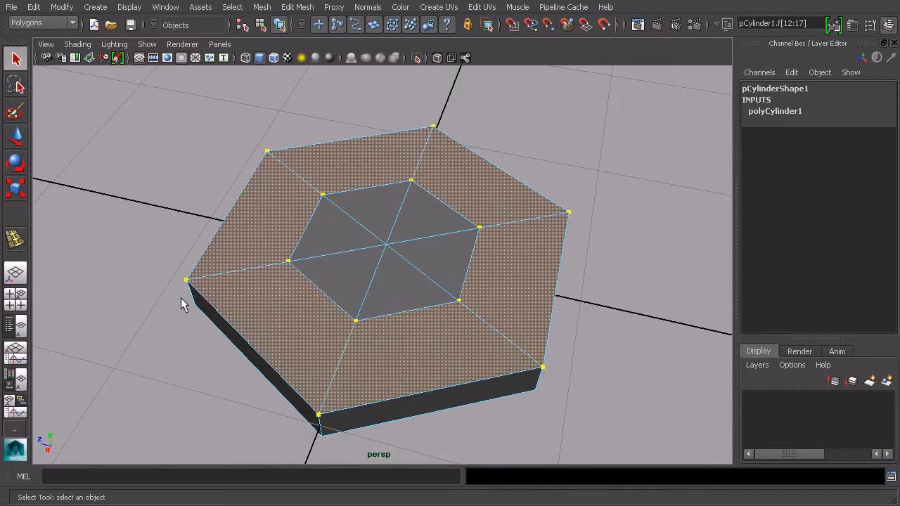
- Reset the Move tool settings and turn off Reflection
{"action": "left_click", "coordinate": [17, 136]}
{"action": "double_click", "coordinate": [19, 138]}
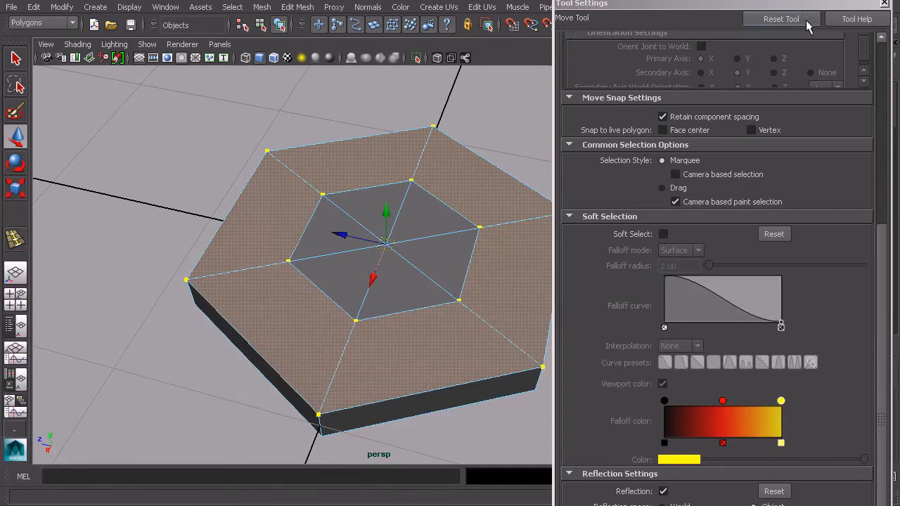
{"action": "left_click", "coordinate": [783, 19]}
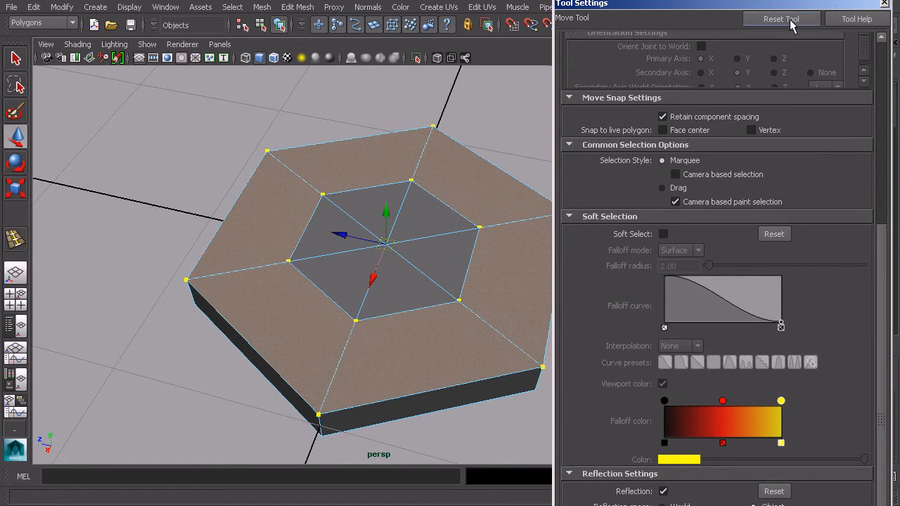
{"action": "scroll", "coordinate": [720, 408], "scroll_direction": "down", "scroll_amount": 3}
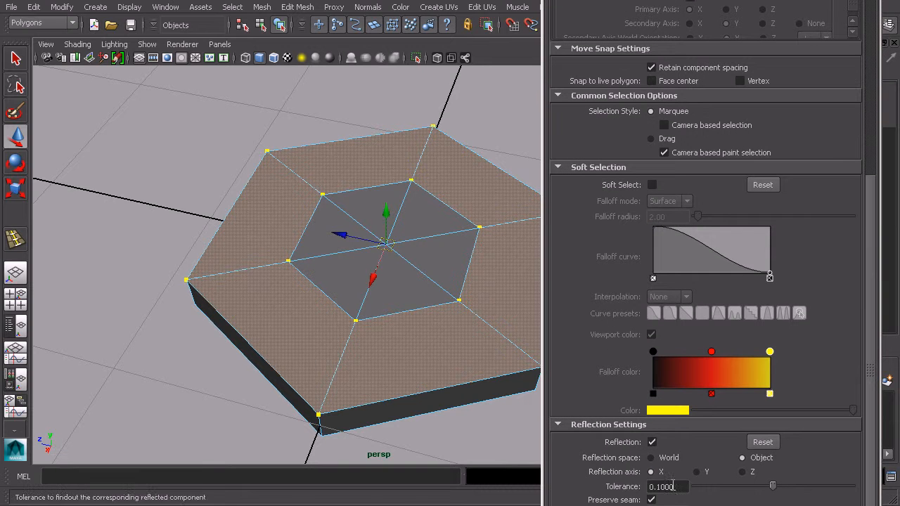
{"action": "left_click", "coordinate": [654, 442]}
{"action": "left_click_drag", "start_coordinate": [703, 0], "coordinate": [665, 0]}
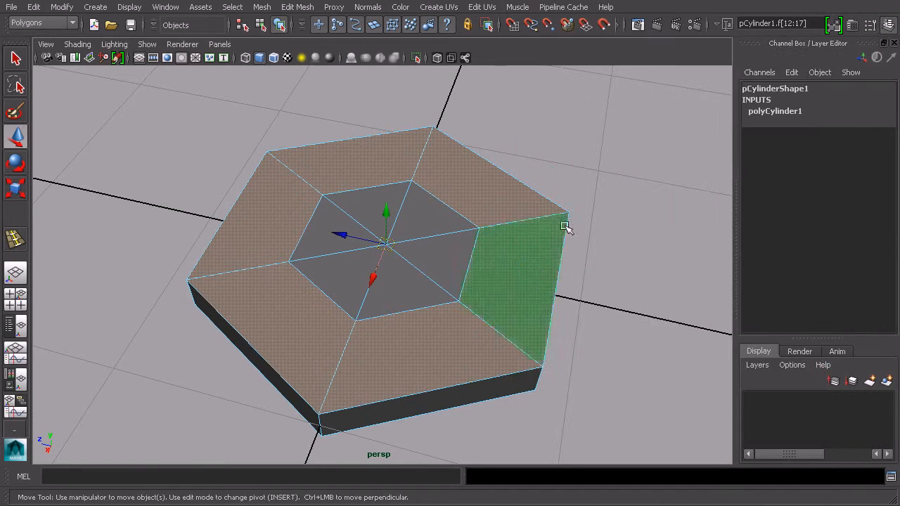
- Select the inner edge loop of the hexagon's top cap
{"action": "left_click_drag", "start_coordinate": [563, 225], "coordinate": [498, 222], "text": "alt"}
{"action": "left_click_drag", "start_coordinate": [539, 271], "coordinate": [593, 260], "text": "alt"}
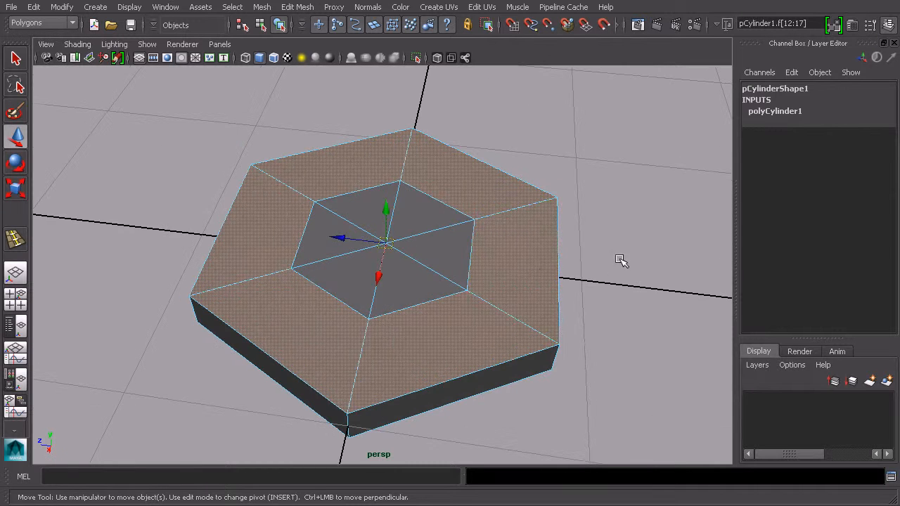
{"action": "left_click", "coordinate": [629, 262]}
{"action": "right_click_drag", "start_coordinate": [445, 205], "coordinate": [457, 179]}
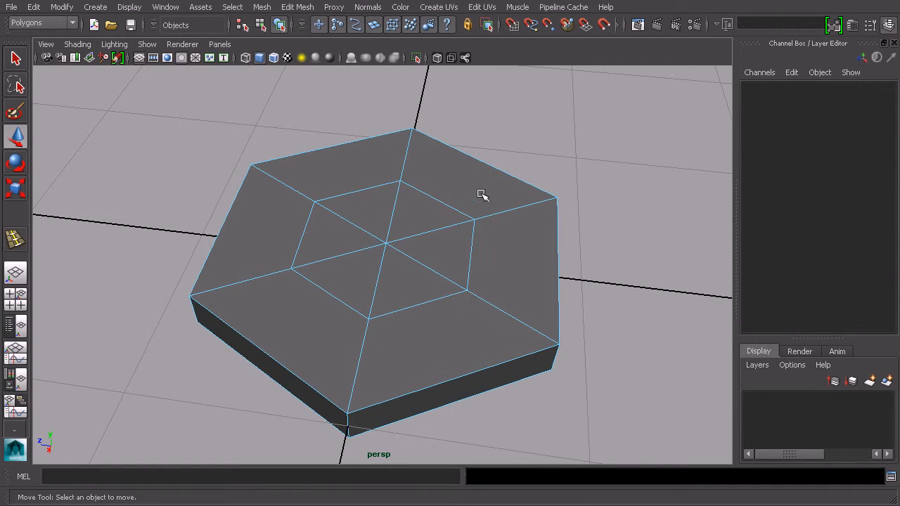
{"action": "double_click", "coordinate": [445, 204]}
{"action": "left_click_drag", "start_coordinate": [454, 203], "coordinate": [547, 239], "text": "alt"}
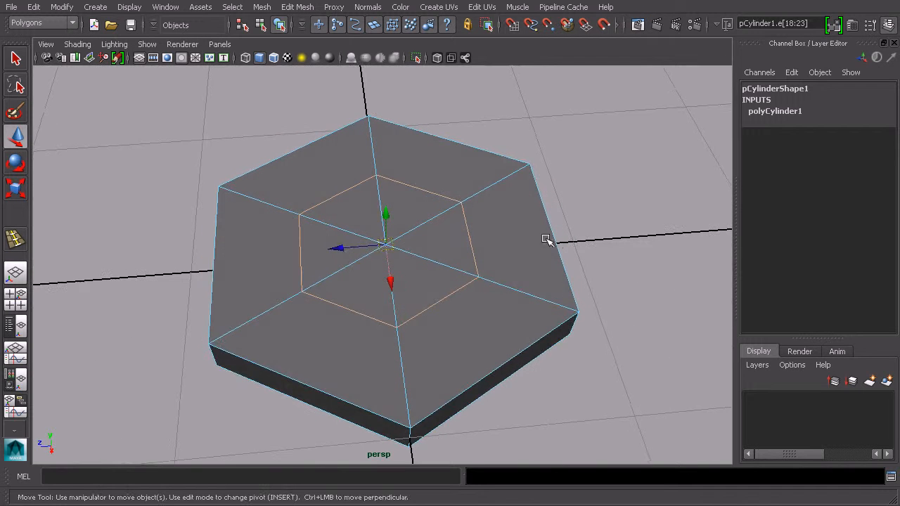
- Scale the inner edge loop outward close to the hexagon's rim
{"action": "key", "text": "r"}
{"action": "left_click_drag", "start_coordinate": [386, 243], "coordinate": [526, 275]}
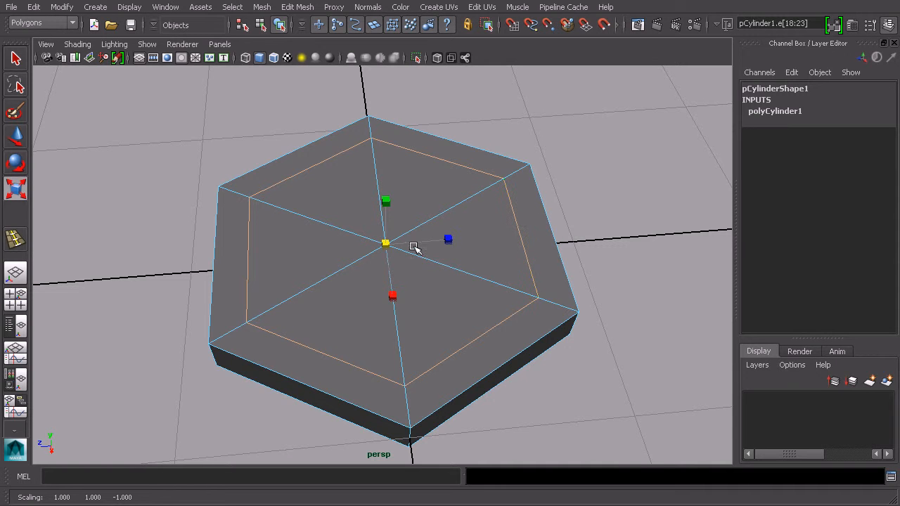
{"action": "left_click_drag", "start_coordinate": [388, 244], "coordinate": [398, 249]}
{"action": "left_click", "coordinate": [618, 254]}
- Switch to face mode and select the outer ring of faces on the hexagon's top cap
{"action": "left_click_drag", "start_coordinate": [618, 253], "coordinate": [591, 274], "text": "alt"}
{"action": "left_click_drag", "start_coordinate": [532, 285], "coordinate": [572, 259], "text": "alt"}
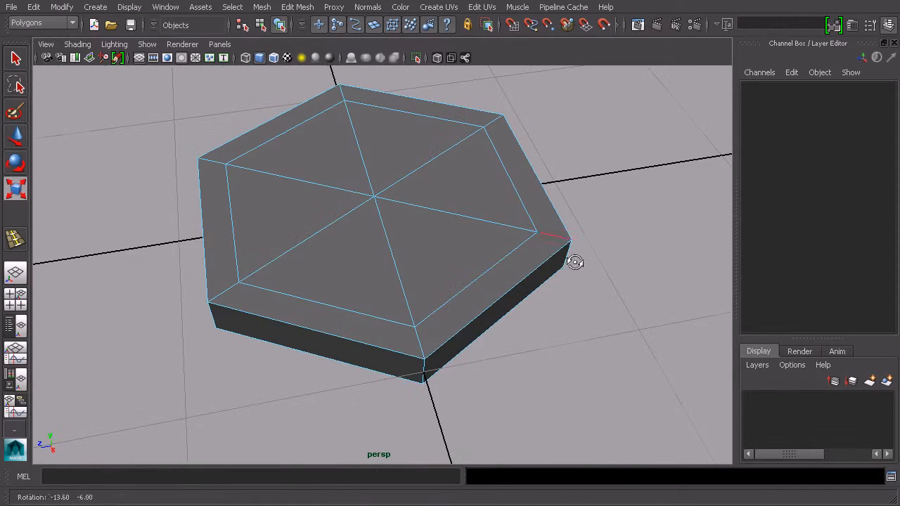
{"action": "right_click_drag", "start_coordinate": [507, 274], "coordinate": [504, 295]}
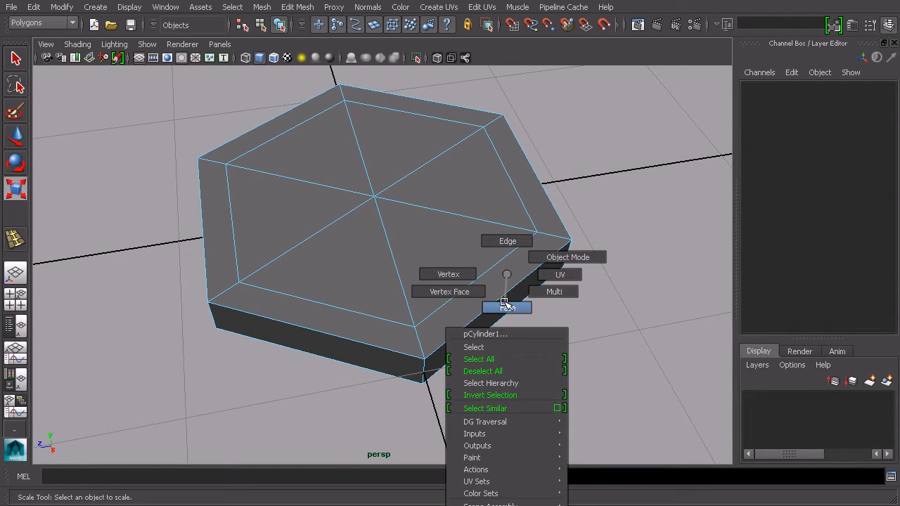
{"action": "right_click_drag", "start_coordinate": [504, 304], "coordinate": [502, 302]}
{"action": "left_click", "coordinate": [514, 273]}
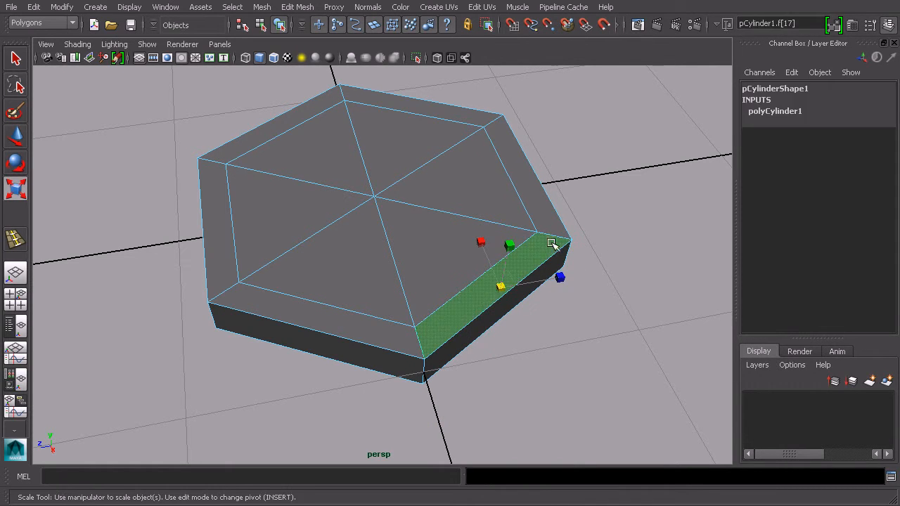
{"action": "double_click", "coordinate": [537, 195]}
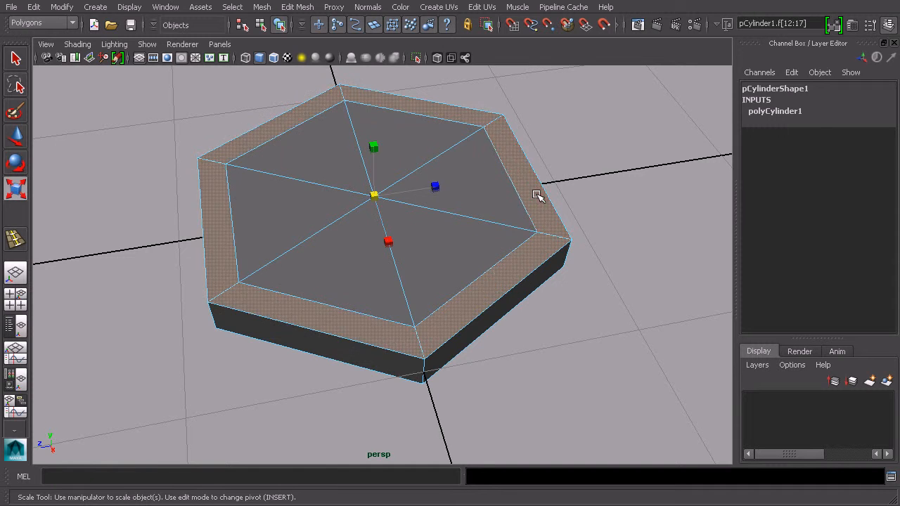
- Extrude the outer ring of faces upward with a thickness of 0.1 to form a raised rim
{"action": "left_click_drag", "start_coordinate": [227, 182], "coordinate": [369, 311], "text": "alt"}
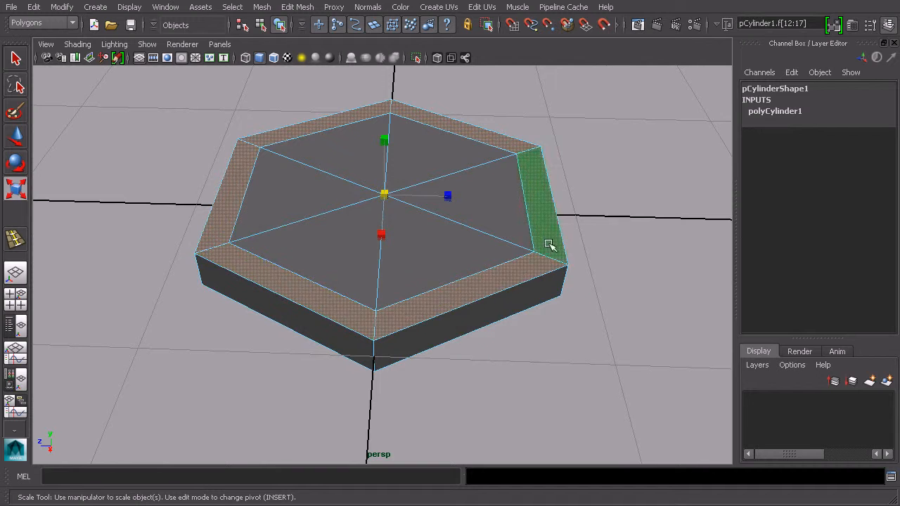
{"action": "left_click_drag", "start_coordinate": [310, 299], "coordinate": [478, 275], "text": "alt"}
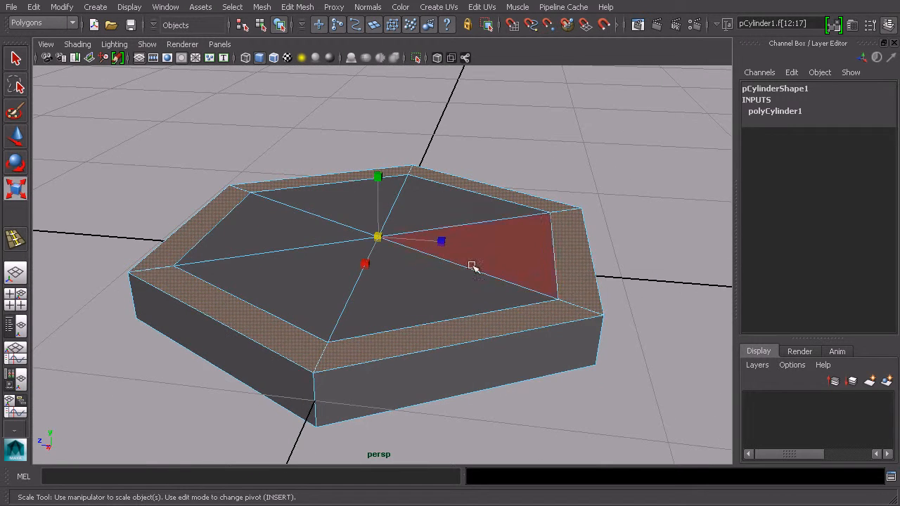
{"action": "left_click", "coordinate": [299, 7]}
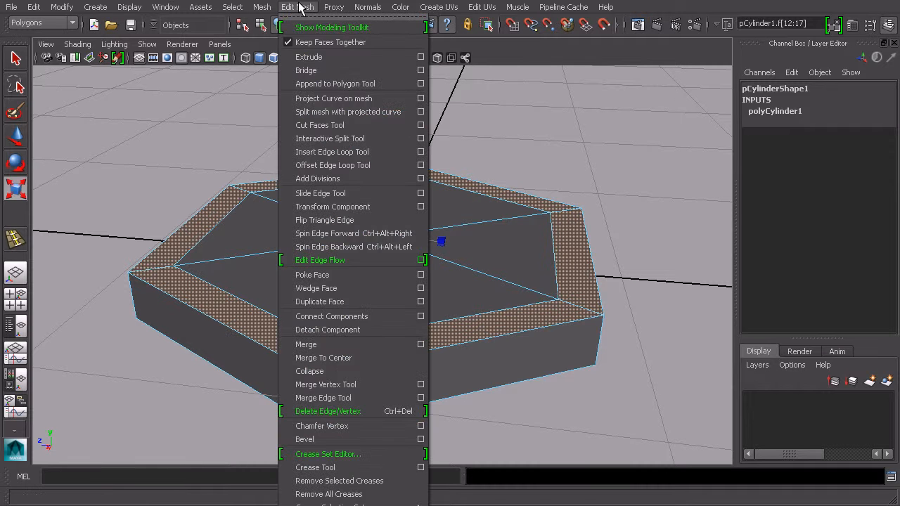
{"action": "left_click", "coordinate": [309, 56]}
{"action": "left_click_drag", "start_coordinate": [619, 141], "coordinate": [648, 143], "text": "alt"}
{"action": "left_click_drag", "start_coordinate": [543, 187], "coordinate": [570, 177], "text": "alt"}
{"action": "middle_click_drag", "start_coordinate": [570, 177], "coordinate": [506, 178], "text": "alt"}
{"action": "left_click_drag", "start_coordinate": [578, 214], "coordinate": [591, 213]}
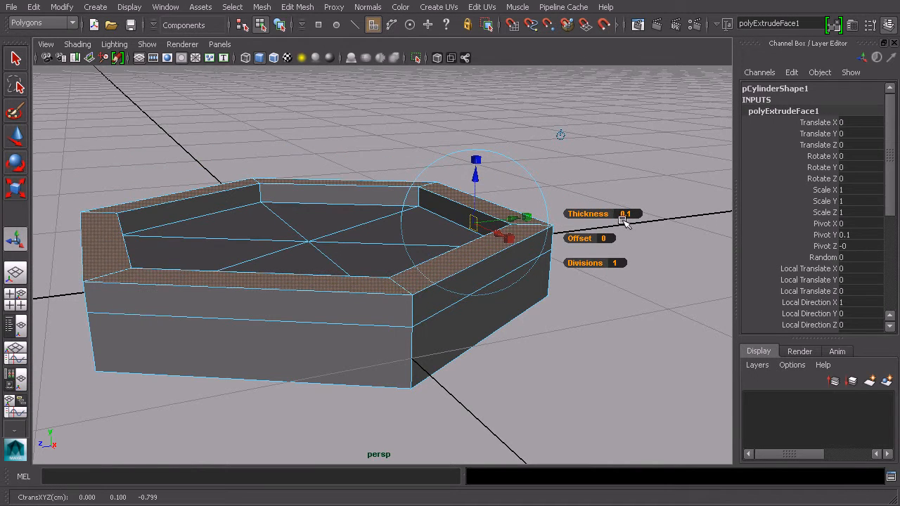
- Nudge the extruded rim faces slightly along the extrude manipulator and undo a stray rotation
{"action": "left_click_drag", "start_coordinate": [477, 239], "coordinate": [452, 244], "text": "alt"}
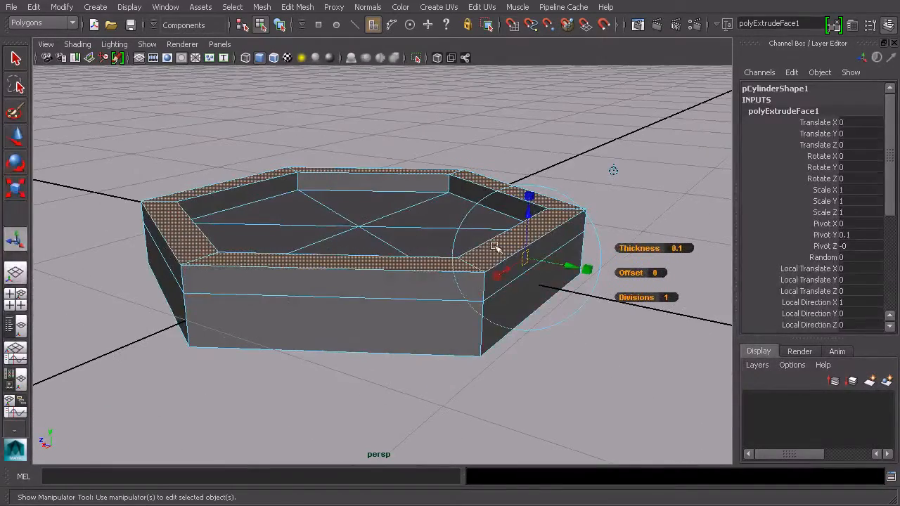
{"action": "left_click_drag", "start_coordinate": [533, 239], "coordinate": [531, 220]}
{"action": "left_click", "coordinate": [530, 221]}
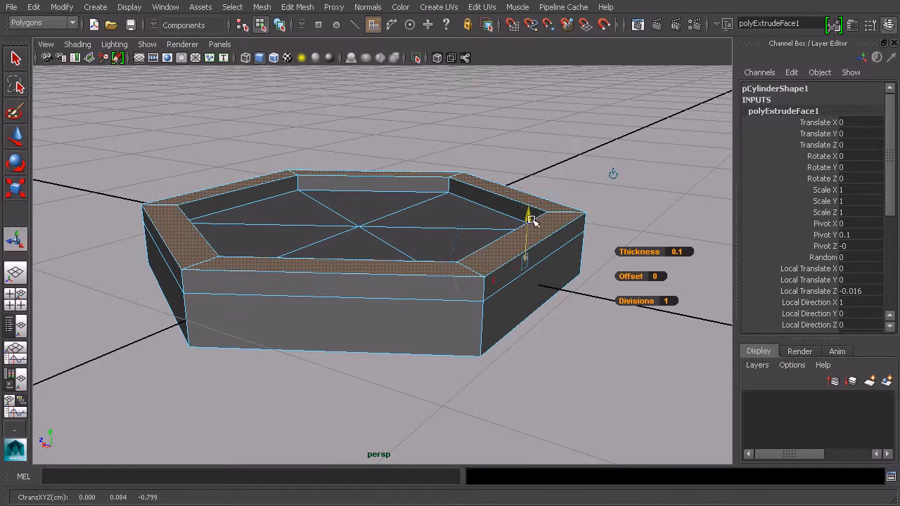
{"action": "left_click", "coordinate": [614, 175]}
{"action": "left_click_drag", "start_coordinate": [360, 184], "coordinate": [428, 191]}
{"action": "key", "text": "ctrl+z"}
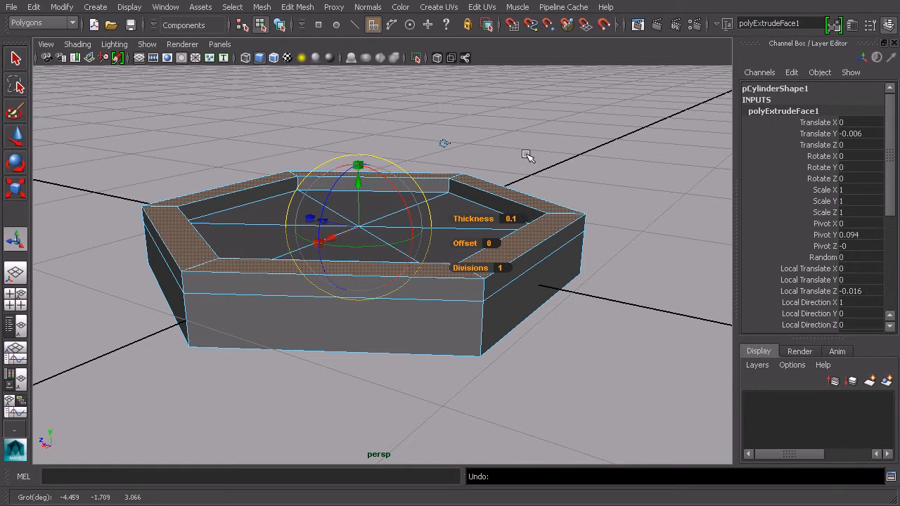
- Return to object selection and inspect the raised rim from several angles
{"action": "left_click", "coordinate": [626, 164]}
{"action": "left_click_drag", "start_coordinate": [624, 161], "coordinate": [625, 213], "text": "alt"}
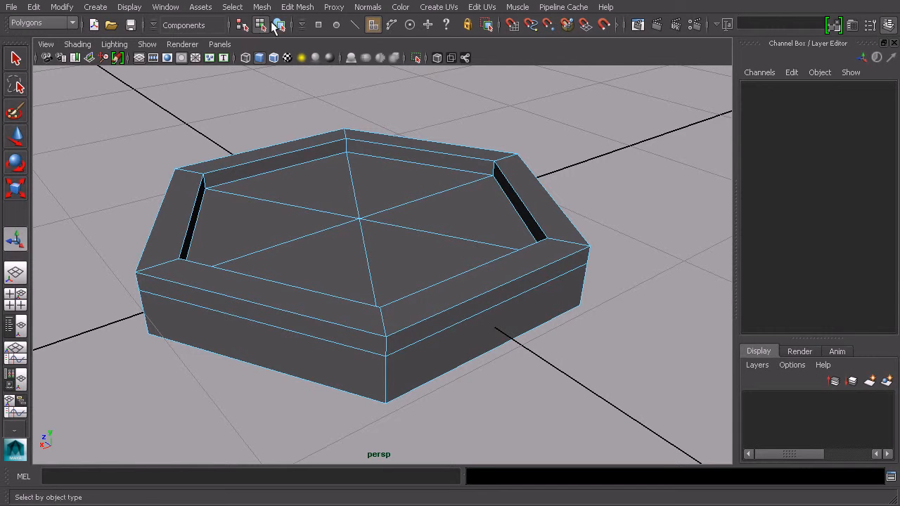
{"action": "left_click", "coordinate": [279, 25]}
{"action": "left_click", "coordinate": [625, 184]}
{"action": "scroll", "coordinate": [625, 184], "scroll_direction": "down", "scroll_amount": 3}
{"action": "left_click_drag", "start_coordinate": [530, 220], "coordinate": [552, 245], "text": "alt"}
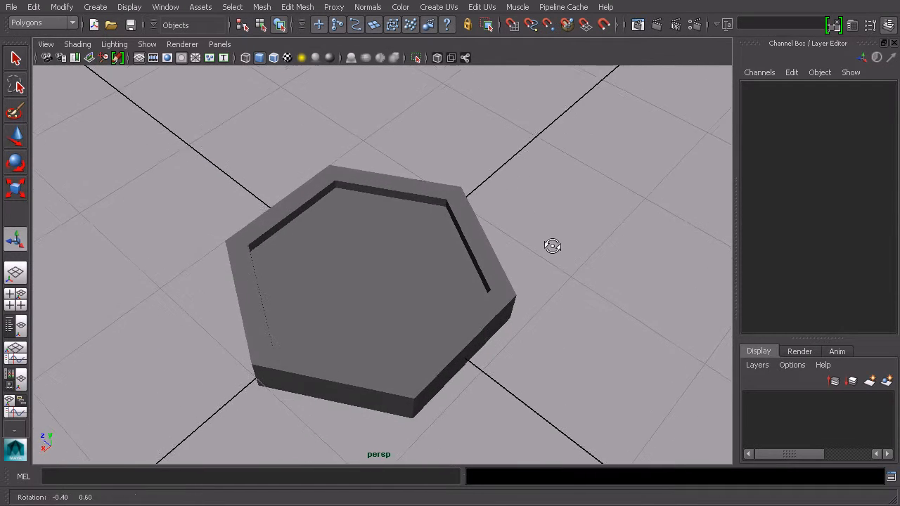
{"action": "scroll", "coordinate": [559, 244], "scroll_direction": "up", "scroll_amount": 2}
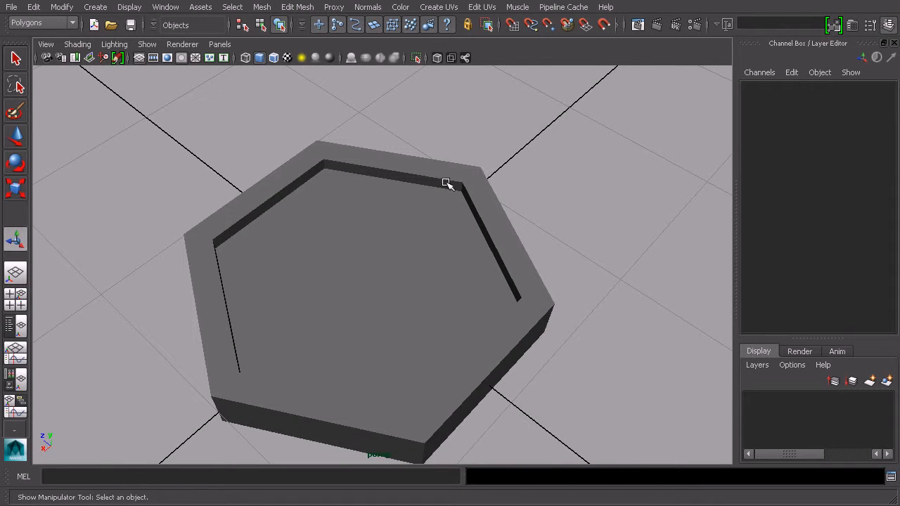
{"action": "left_click_drag", "start_coordinate": [417, 178], "coordinate": [450, 200], "text": "alt"}
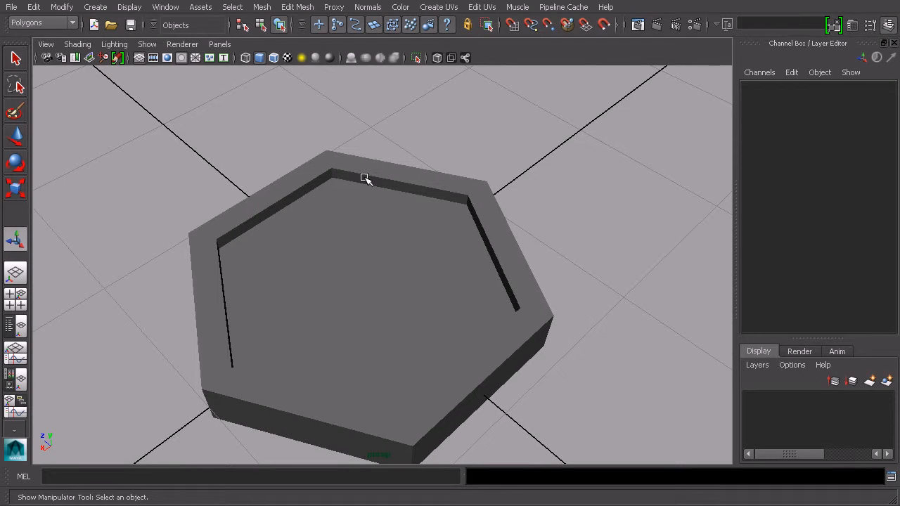
{"action": "left_click_drag", "start_coordinate": [528, 229], "coordinate": [466, 215], "text": "alt"}
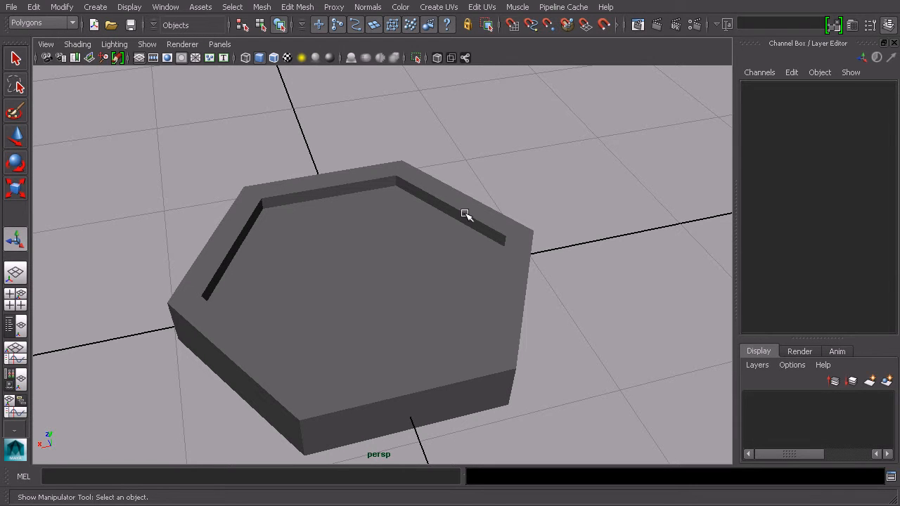
- Select the inner top edges of the rim and bevel them
{"action": "left_click", "coordinate": [433, 243]}
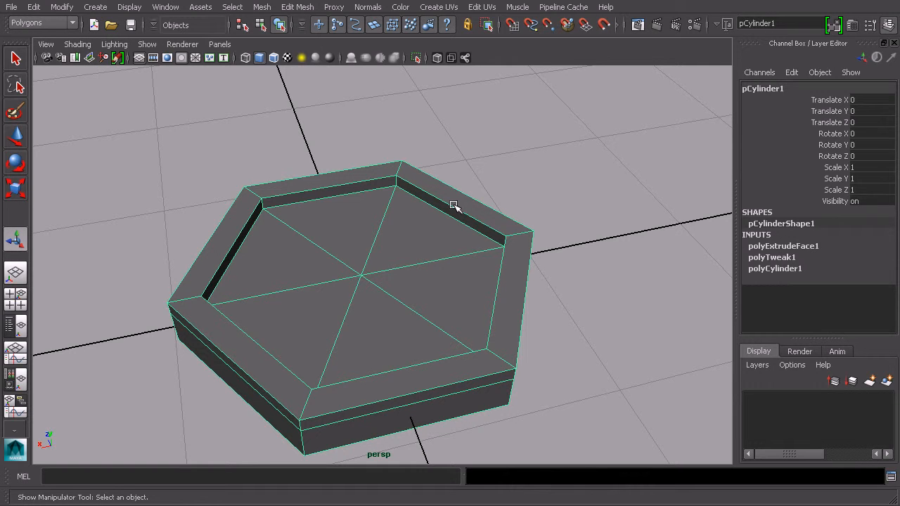
{"action": "left_click_drag", "start_coordinate": [457, 200], "coordinate": [418, 203], "text": "alt"}
{"action": "right_click_drag", "start_coordinate": [418, 203], "coordinate": [454, 205], "text": "alt"}
{"action": "right_click_drag", "start_coordinate": [509, 199], "coordinate": [509, 166]}
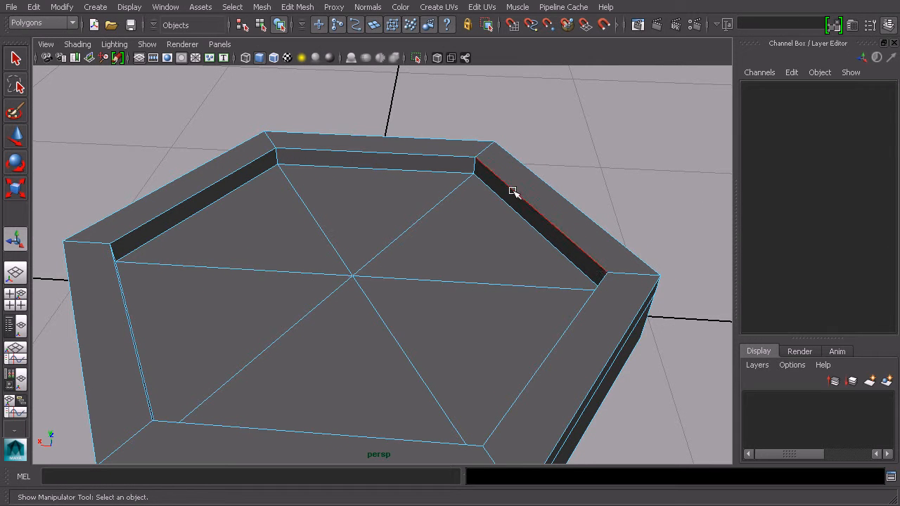
{"action": "left_click", "coordinate": [513, 191]}
{"action": "left_click_drag", "start_coordinate": [530, 192], "coordinate": [649, 243], "text": "alt"}
{"action": "double_click", "coordinate": [609, 247], "text": "shift"}
{"action": "middle_click_drag", "start_coordinate": [650, 244], "coordinate": [625, 181], "text": "alt"}
{"action": "right_click_drag", "start_coordinate": [606, 180], "coordinate": [549, 172], "text": "alt"}
{"action": "left_click", "coordinate": [294, 7]}
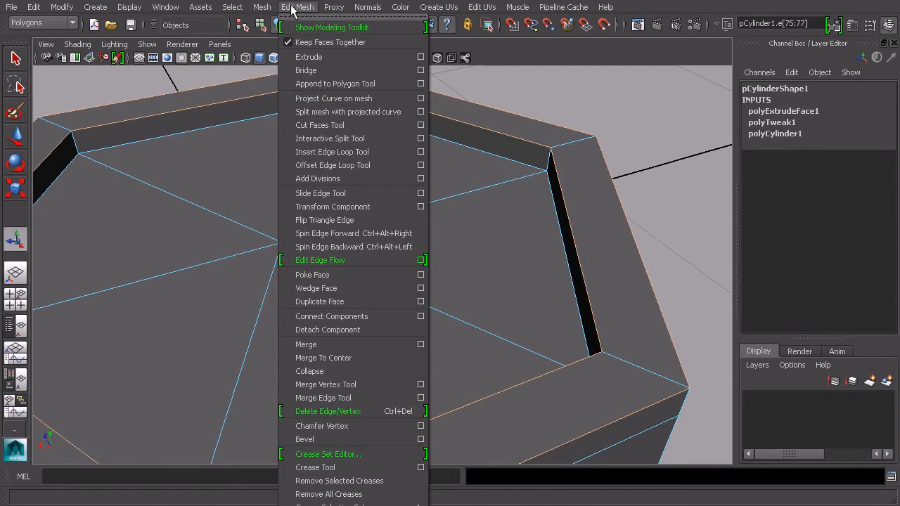
{"action": "left_click", "coordinate": [369, 437]}
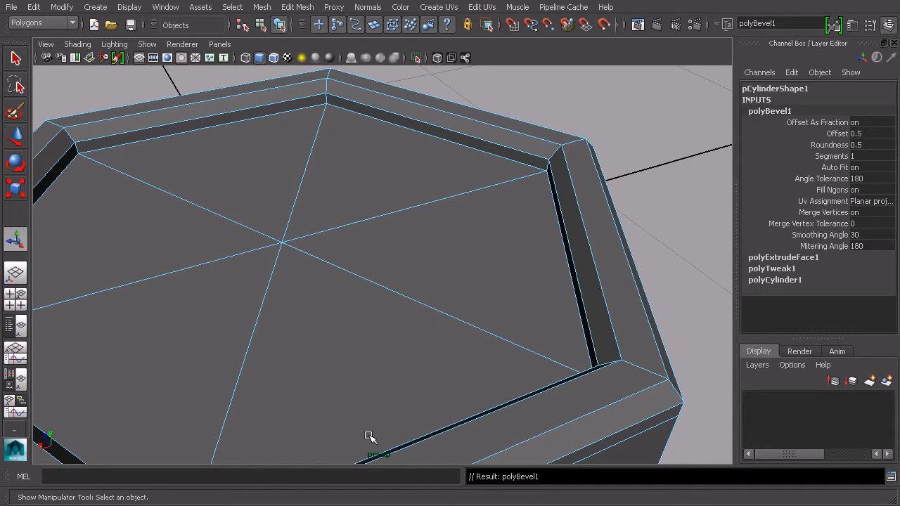
- Inspect the bevelled rim and its bevel attributes from different angles
{"action": "left_click_drag", "start_coordinate": [621, 237], "coordinate": [653, 165], "text": "alt"}
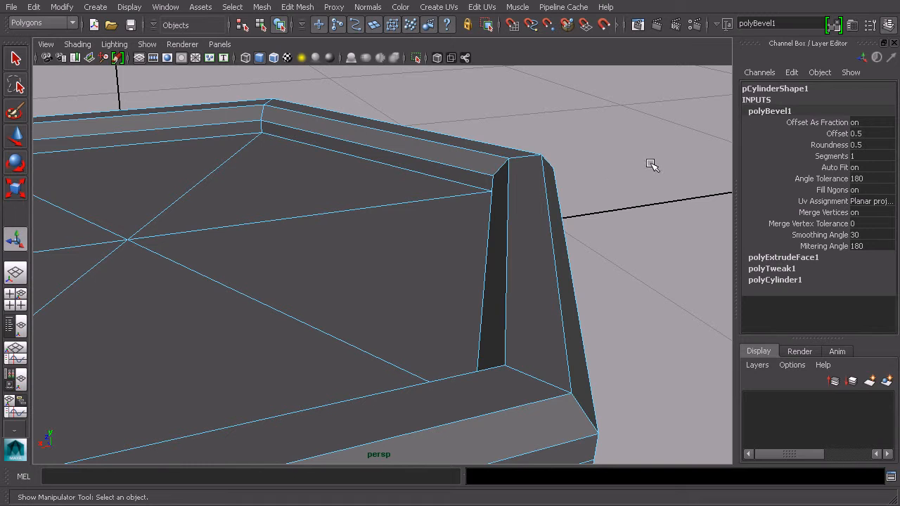
{"action": "left_click", "coordinate": [837, 133]}
{"action": "middle_click_drag", "start_coordinate": [645, 178], "coordinate": [641, 181]}
{"action": "left_click", "coordinate": [263, 26]}
{"action": "left_click", "coordinate": [278, 26]}
{"action": "left_click", "coordinate": [633, 155]}
{"action": "scroll", "coordinate": [636, 160], "scroll_direction": "down", "scroll_amount": 3}
{"action": "left_click_drag", "start_coordinate": [637, 161], "coordinate": [592, 254], "text": "alt"}
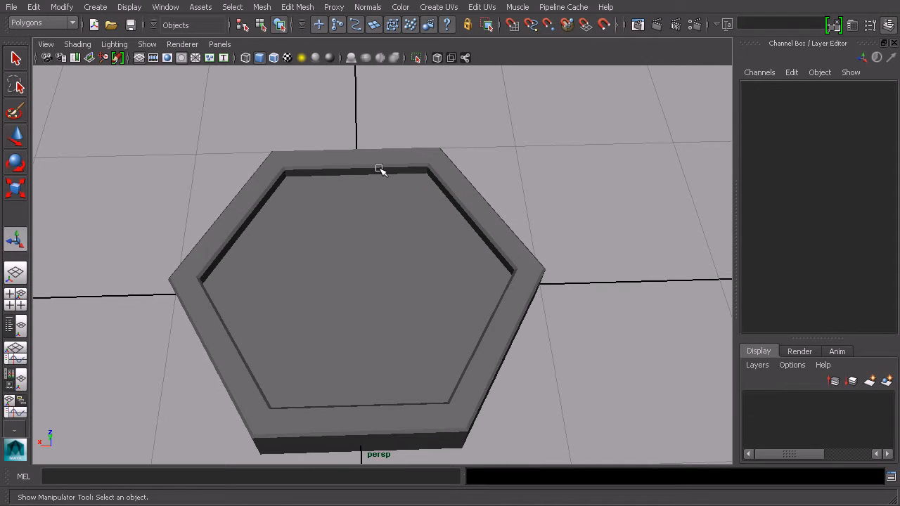
{"action": "left_click_drag", "start_coordinate": [472, 219], "coordinate": [413, 218], "text": "alt"}
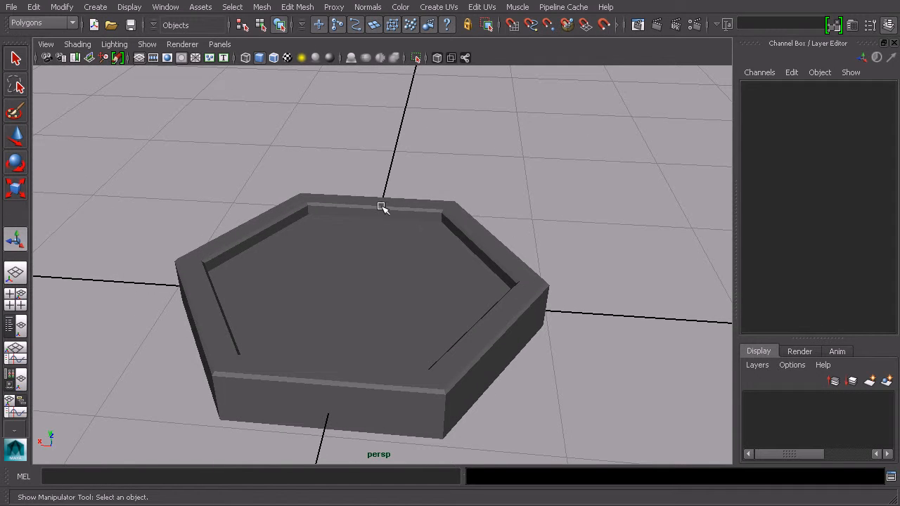
- Select the six triangular floor faces inside the rim
{"action": "left_click_drag", "start_coordinate": [309, 204], "coordinate": [463, 222], "text": "alt"}
{"action": "left_click", "coordinate": [402, 272]}
{"action": "left_click_drag", "start_coordinate": [402, 270], "coordinate": [423, 275], "text": "alt"}
{"action": "right_click_drag", "start_coordinate": [390, 267], "coordinate": [392, 300]}
{"action": "left_click_drag", "start_coordinate": [436, 203], "coordinate": [354, 247], "text": "alt"}
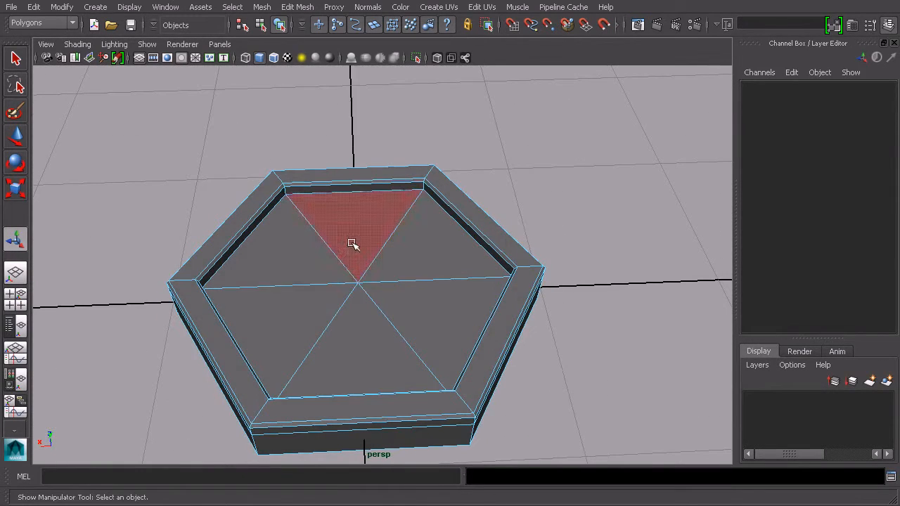
{"action": "left_click", "coordinate": [354, 239]}
{"action": "left_click", "coordinate": [295, 267], "text": "shift"}
{"action": "left_click", "coordinate": [283, 303], "text": "shift"}
{"action": "left_click", "coordinate": [357, 335], "text": "shift"}
{"action": "left_click", "coordinate": [407, 312], "text": "shift"}
{"action": "left_click", "coordinate": [412, 263], "text": "shift"}
{"action": "mouse_move", "coordinate": [443, 315]}
{"action": "left_mouse_down", "text": "alt"}
{"action": "mouse_move", "coordinate": [444, 269]}
{"action": "mouse_move", "coordinate": [443, 302]}
{"action": "left_mouse_up", "text": "alt"}
- Move the floor faces down slightly to deepen the tray
{"action": "key", "text": "w"}
{"action": "left_click_drag", "start_coordinate": [357, 240], "coordinate": [354, 251]}
{"action": "left_click_drag", "start_coordinate": [533, 251], "coordinate": [584, 235], "text": "alt"}
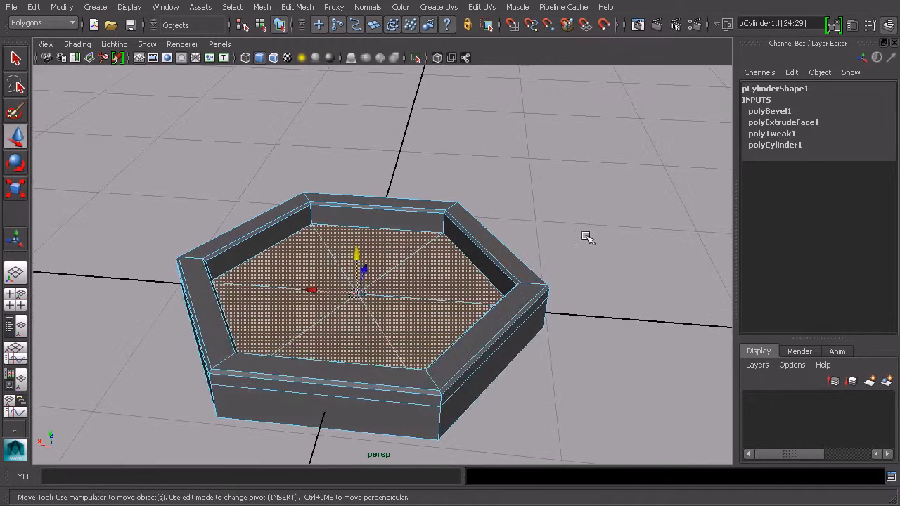
{"action": "left_click", "coordinate": [584, 235]}
- Return to object selection and view the tray from several angles
{"action": "left_click", "coordinate": [261, 25]}
{"action": "left_click", "coordinate": [280, 26]}
{"action": "left_click", "coordinate": [563, 171]}
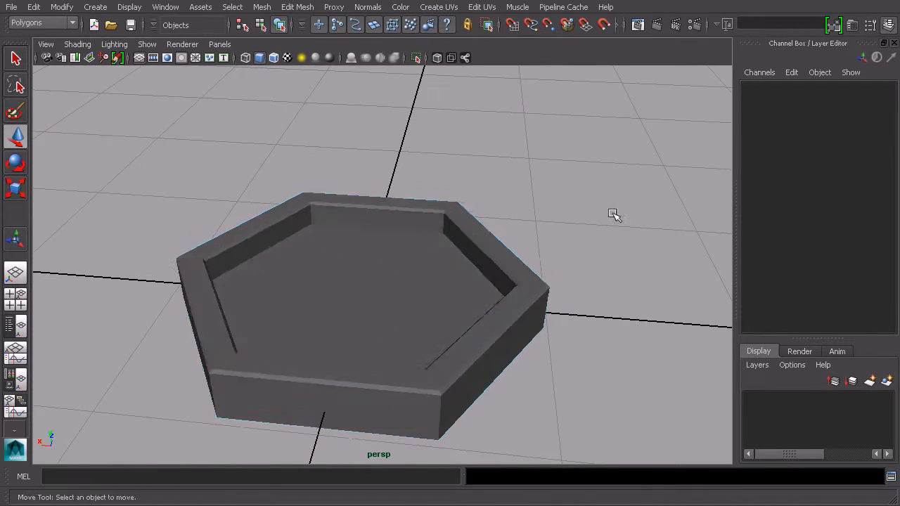
{"action": "left_click_drag", "start_coordinate": [563, 171], "coordinate": [465, 241], "text": "alt"}
{"action": "left_click_drag", "start_coordinate": [427, 162], "coordinate": [372, 181], "text": "alt"}
{"action": "left_click_drag", "start_coordinate": [313, 197], "coordinate": [394, 195], "text": "alt"}
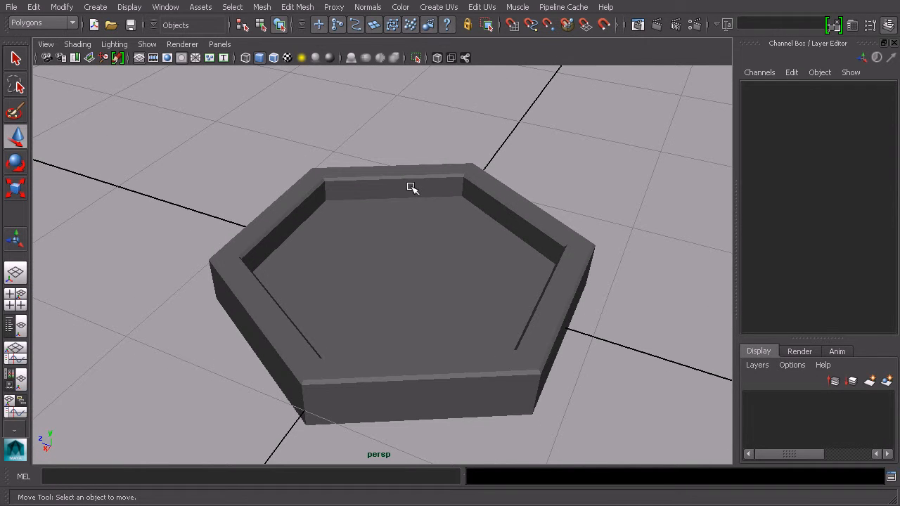
- Create a NURBS cylinder and set its Rotate Z to 90
{"action": "left_click", "coordinate": [96, 7]}
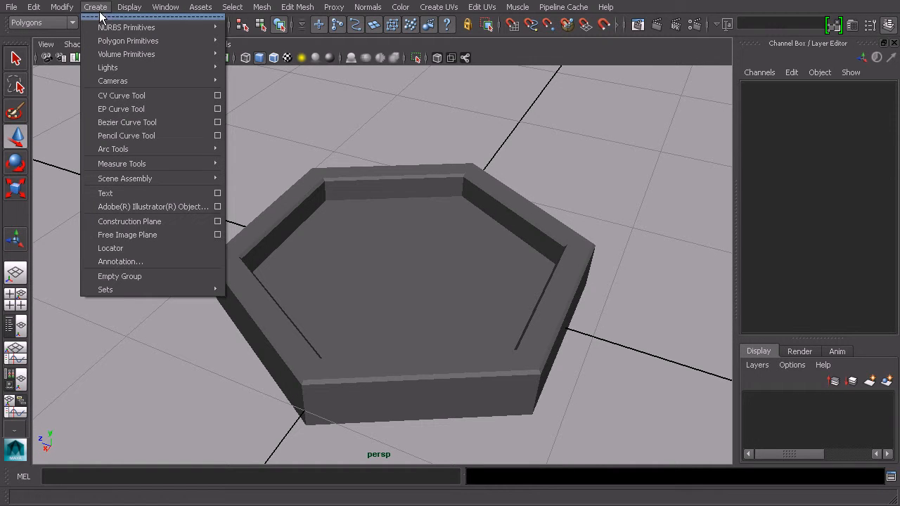
{"action": "mouse_move", "coordinate": [118, 32]}
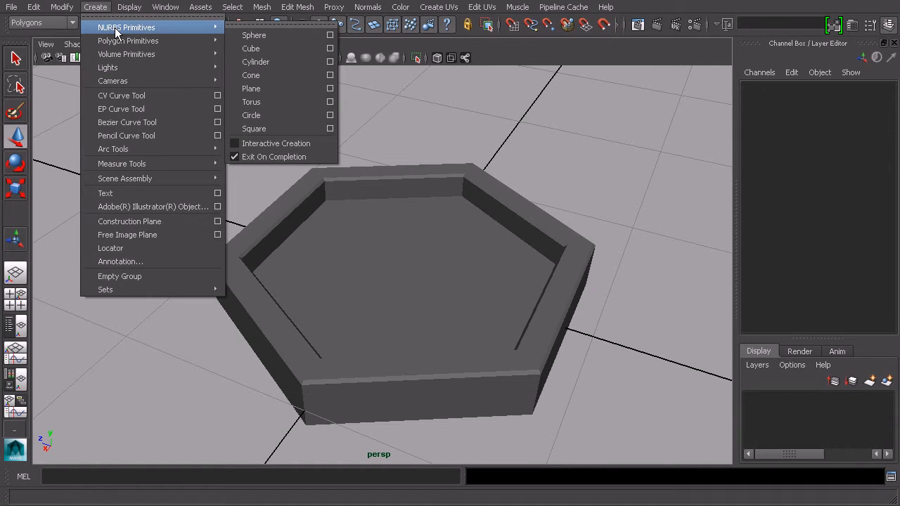
{"action": "left_click", "coordinate": [270, 62]}
{"action": "left_click_drag", "start_coordinate": [422, 201], "coordinate": [301, 281], "text": "alt"}
{"action": "key", "text": "r"}
{"action": "key", "text": "e"}
{"action": "double_click", "coordinate": [865, 156]}
{"action": "type", "text": "90"}
{"action": "key", "text": "Return"}
- Open the NURBS Cylinder options and close them without changes
{"action": "left_click_drag", "start_coordinate": [486, 204], "coordinate": [539, 212], "text": "alt"}
{"action": "left_click", "coordinate": [797, 247]}
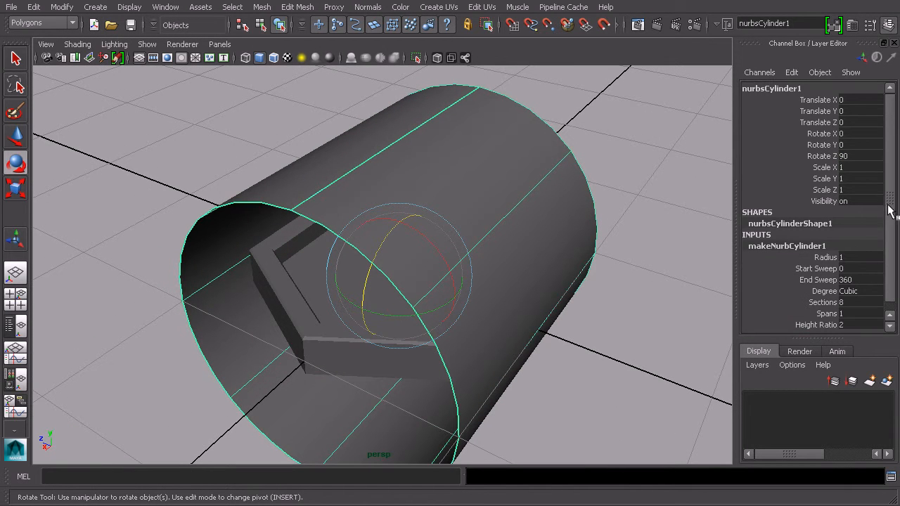
{"action": "scroll", "coordinate": [844, 239], "scroll_direction": "down", "scroll_amount": 1}
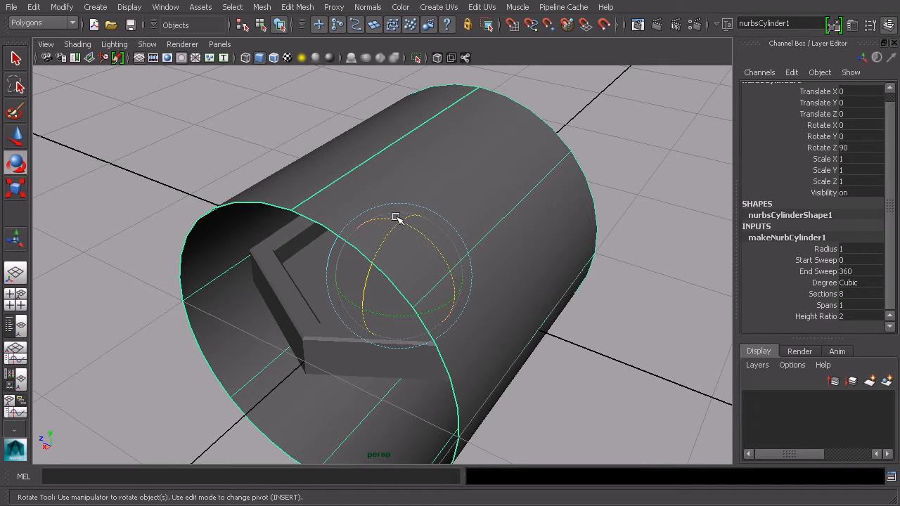
{"action": "left_click", "coordinate": [96, 8]}
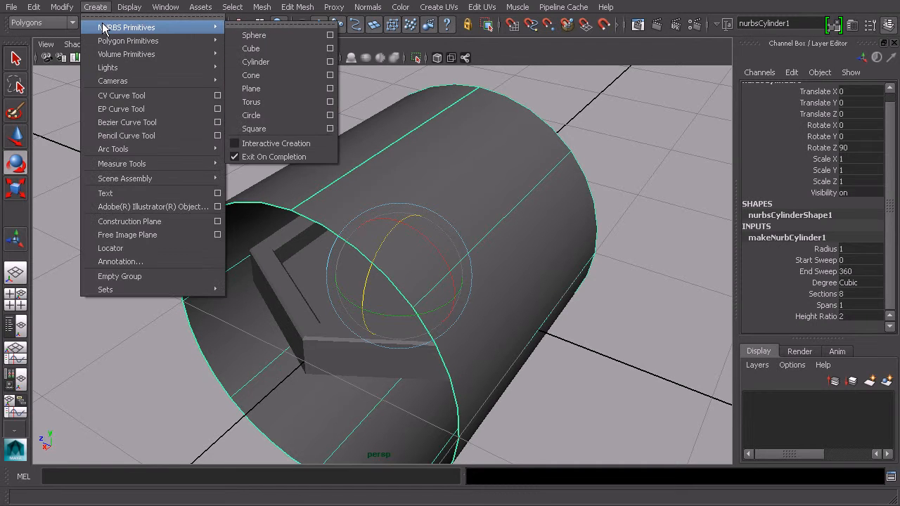
{"action": "left_click", "coordinate": [330, 61]}
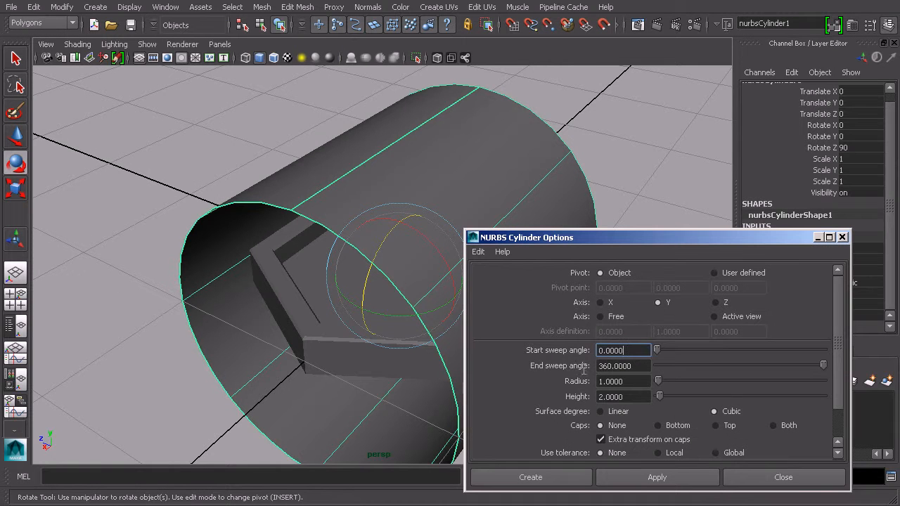
{"action": "left_click", "coordinate": [778, 478]}
- Set the NURBS cylinder's radius to 0.5
{"action": "left_click_drag", "start_coordinate": [509, 279], "coordinate": [596, 284], "text": "alt"}
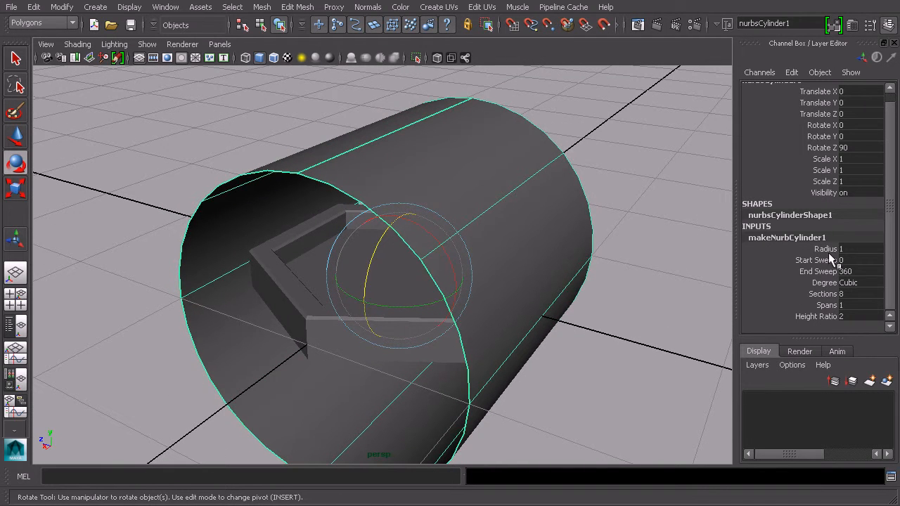
{"action": "left_click", "coordinate": [825, 249]}
{"action": "middle_click_drag", "start_coordinate": [713, 257], "coordinate": [692, 261]}
{"action": "left_click", "coordinate": [96, 8]}
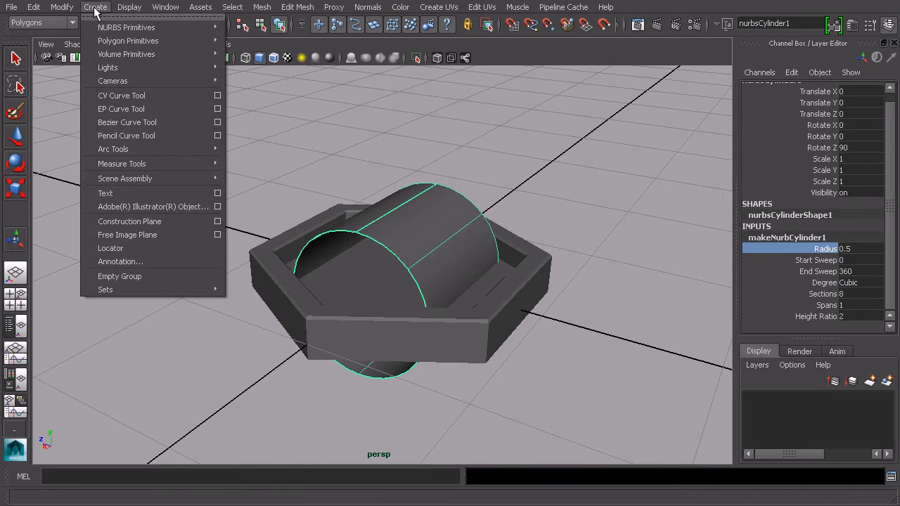
{"action": "mouse_move", "coordinate": [160, 40]}
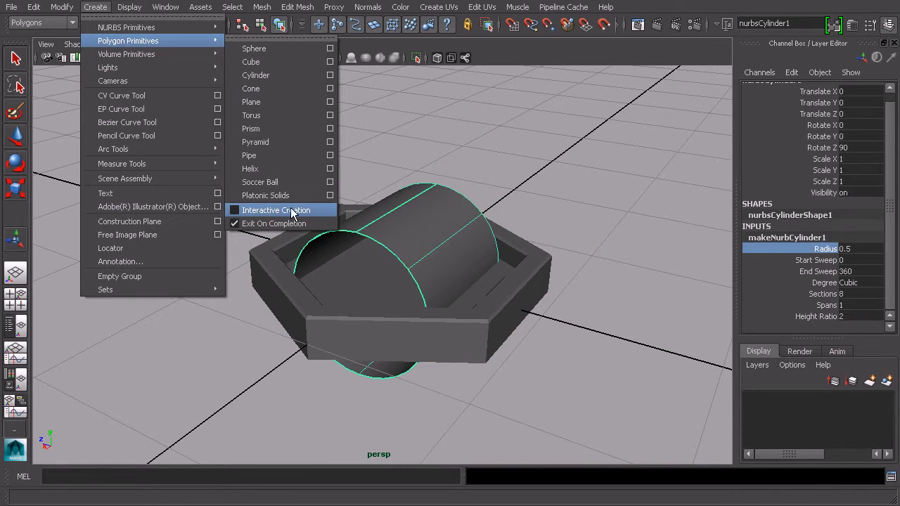
{"action": "left_click", "coordinate": [648, 194]}
{"action": "left_click_drag", "start_coordinate": [606, 229], "coordinate": [626, 216], "text": "alt"}
{"action": "left_click", "coordinate": [483, 239]}
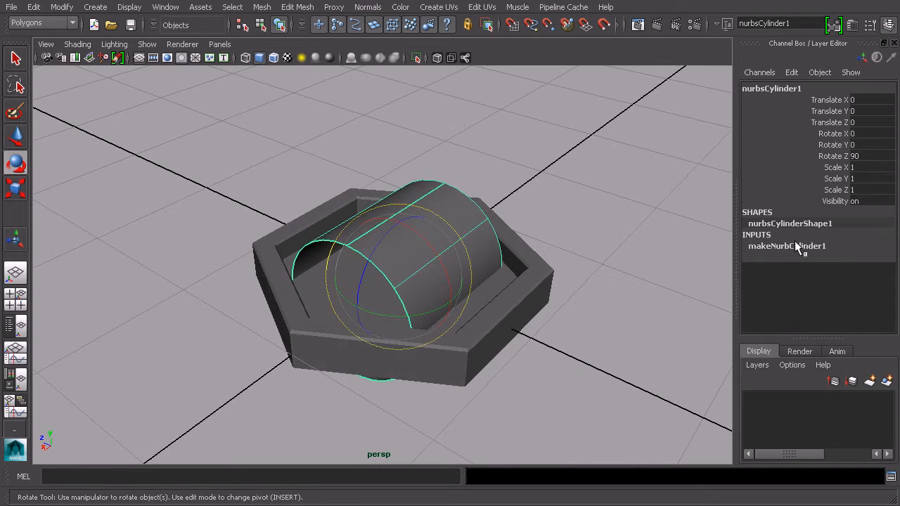
{"action": "left_click_drag", "start_coordinate": [693, 232], "coordinate": [606, 234], "text": "alt"}
{"action": "left_click_drag", "start_coordinate": [715, 227], "coordinate": [643, 245], "text": "alt"}
- Set the NURBS cylinder's radius to 0.08
{"action": "left_click", "coordinate": [825, 258]}
{"action": "middle_click_drag", "start_coordinate": [659, 244], "coordinate": [658, 245]}
{"action": "left_click_drag", "start_coordinate": [688, 242], "coordinate": [678, 243], "text": "alt"}
{"action": "left_click", "coordinate": [852, 257]}
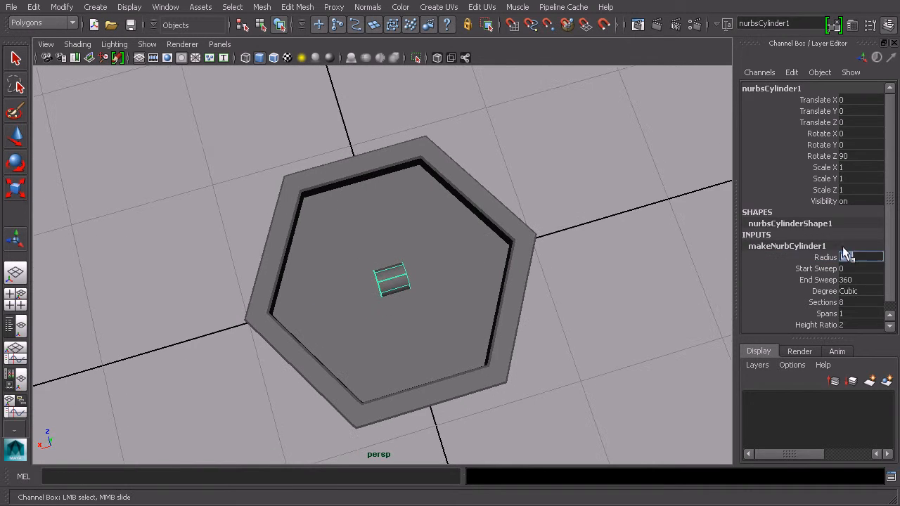
{"action": "key", "text": "Return"}
{"action": "type", "text": ".03"}
{"action": "key", "text": "Return"}
{"action": "type", "text": "0.08"}
{"action": "key", "text": "Return"}
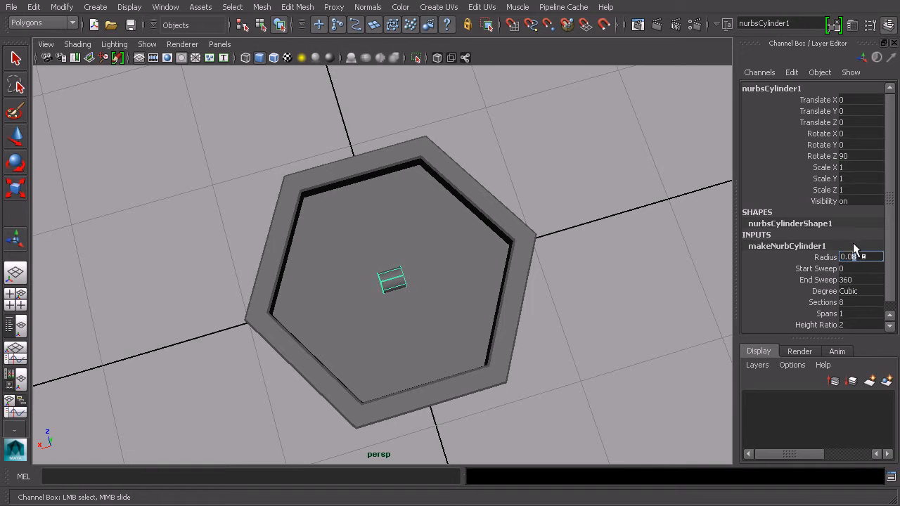
{"action": "key", "text": "Return"}
- Set the cylinder's height ratio to 10
{"action": "left_click_drag", "start_coordinate": [668, 211], "coordinate": [569, 225], "text": "alt"}
{"action": "left_click", "coordinate": [811, 326]}
{"action": "middle_click_drag", "start_coordinate": [647, 293], "coordinate": [776, 293]}
{"action": "left_click_drag", "start_coordinate": [643, 285], "coordinate": [606, 292], "text": "alt"}
- Stretch the cylinder about 2.14 times along its length and move it against one inner wall of the tray
{"action": "key", "text": "r"}
{"action": "left_click_drag", "start_coordinate": [453, 269], "coordinate": [523, 256]}
{"action": "key", "text": "w"}
{"action": "left_click_drag", "start_coordinate": [378, 234], "coordinate": [367, 149]}
{"action": "left_click_drag", "start_coordinate": [370, 173], "coordinate": [457, 188], "text": "alt"}
{"action": "middle_click_drag", "start_coordinate": [436, 200], "coordinate": [502, 198], "text": "alt"}
{"action": "scroll", "coordinate": [502, 199], "scroll_direction": "up", "scroll_amount": 4}
{"action": "left_click_drag", "start_coordinate": [531, 263], "coordinate": [399, 253], "text": "alt"}
{"action": "mouse_move", "coordinate": [452, 269]}
{"action": "left_mouse_down", "text": "alt"}
{"action": "mouse_move", "coordinate": [413, 237]}
{"action": "mouse_move", "coordinate": [457, 239]}
{"action": "mouse_move", "coordinate": [456, 256]}
{"action": "left_mouse_up", "text": "alt"}
{"action": "left_click", "coordinate": [459, 242]}
{"action": "key", "text": "ctrl+z"}
{"action": "middle_click_drag", "start_coordinate": [456, 259], "coordinate": [500, 201], "text": "alt"}
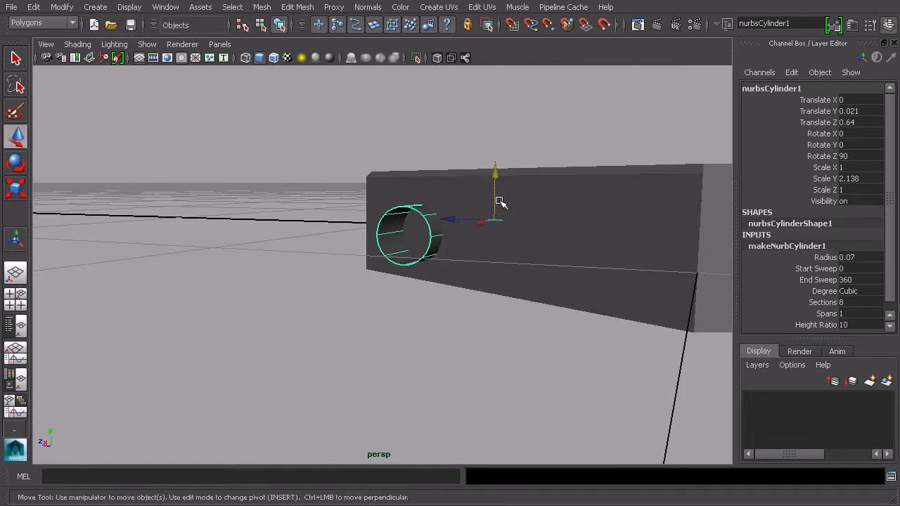
- Select a lengthwise isoparm, detach the cylinder surface there in the Surfaces menu set, and delete the lower half
{"action": "scroll", "coordinate": [500, 204], "scroll_direction": "up", "scroll_amount": 4}
{"action": "left_click_drag", "start_coordinate": [500, 215], "coordinate": [458, 237], "text": "alt"}
{"action": "right_click_drag", "start_coordinate": [450, 243], "coordinate": [451, 228]}
{"action": "left_click", "coordinate": [451, 236]}
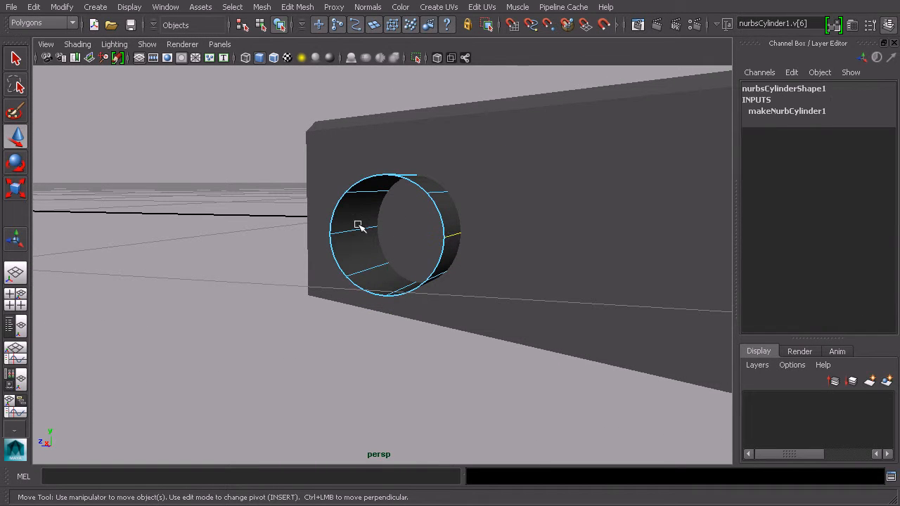
{"action": "mouse_move", "coordinate": [455, 129]}
{"action": "left_mouse_down", "text": "alt"}
{"action": "mouse_move", "coordinate": [408, 156]}
{"action": "mouse_move", "coordinate": [455, 144]}
{"action": "left_mouse_up", "text": "alt"}
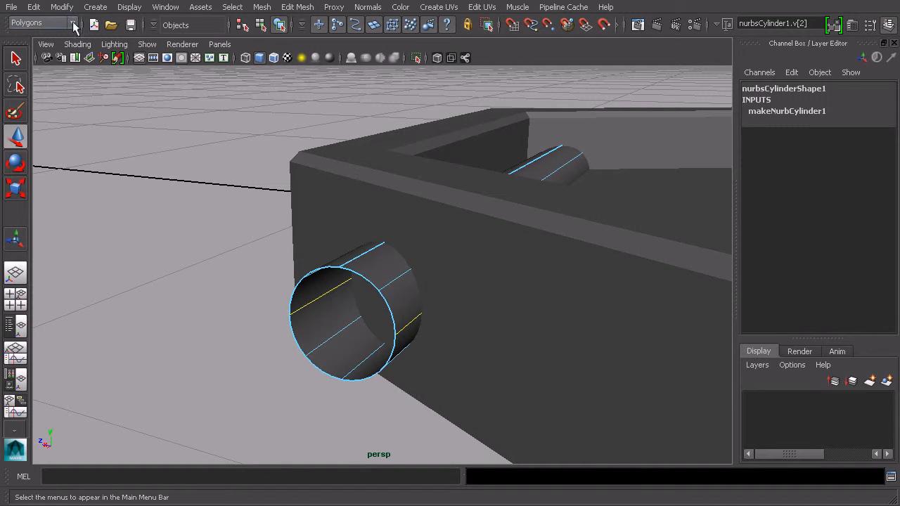
{"action": "left_click", "coordinate": [28, 23]}
{"action": "left_click", "coordinate": [32, 50]}
{"action": "left_click", "coordinate": [331, 7]}
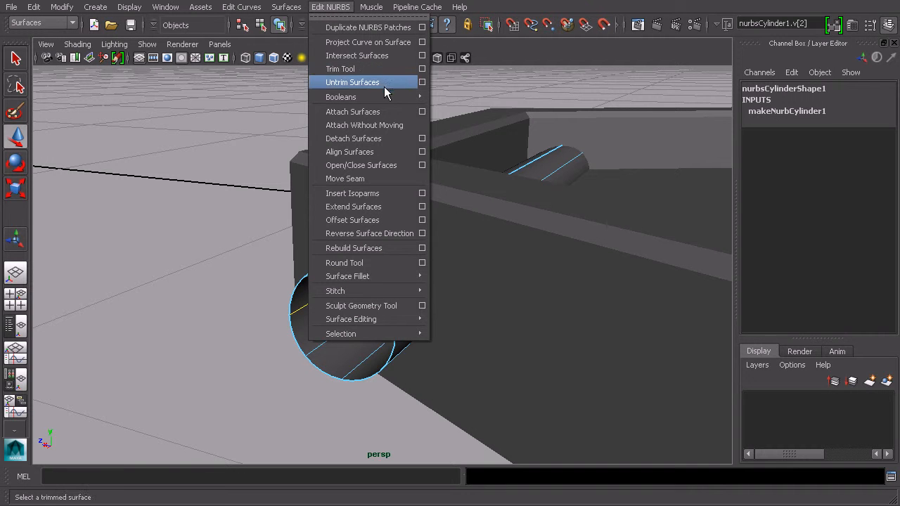
{"action": "left_click", "coordinate": [376, 137]}
{"action": "left_click", "coordinate": [336, 372]}
{"action": "key", "text": "Delete"}
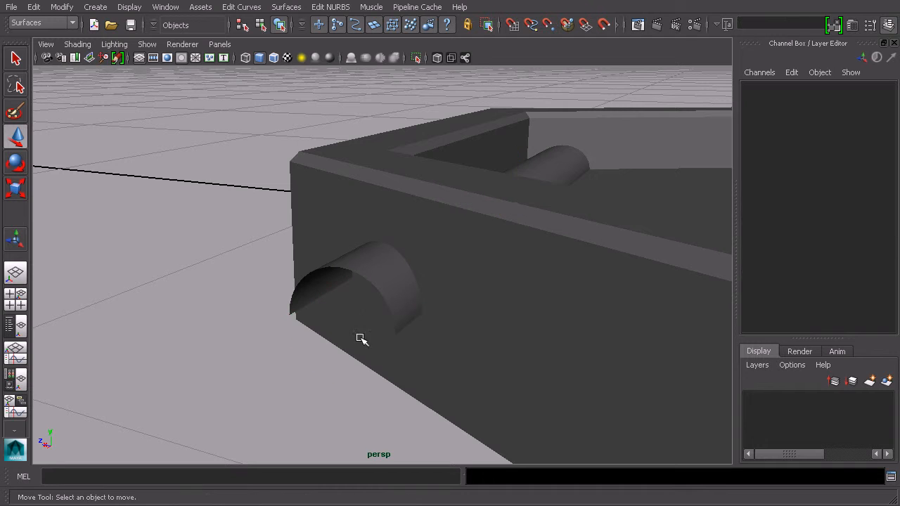
{"action": "left_click", "coordinate": [374, 276]}
{"action": "left_click_drag", "start_coordinate": [446, 231], "coordinate": [428, 286], "text": "alt"}
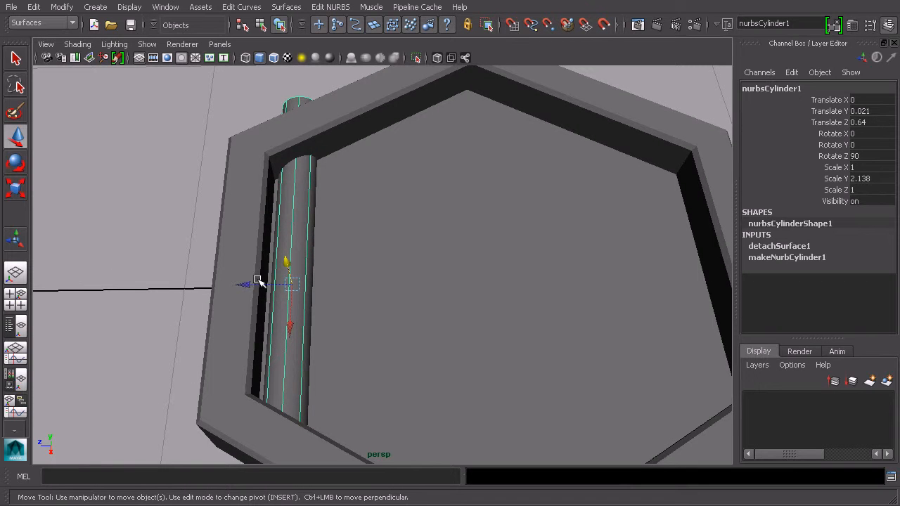
{"action": "key", "text": "ctrl+d"}
{"action": "left_click_drag", "start_coordinate": [243, 284], "coordinate": [296, 294]}
{"action": "key", "text": "Delete"}
- Freeze transformations on the half-cylinder
{"action": "left_click", "coordinate": [297, 247]}
{"action": "left_click", "coordinate": [73, 8]}
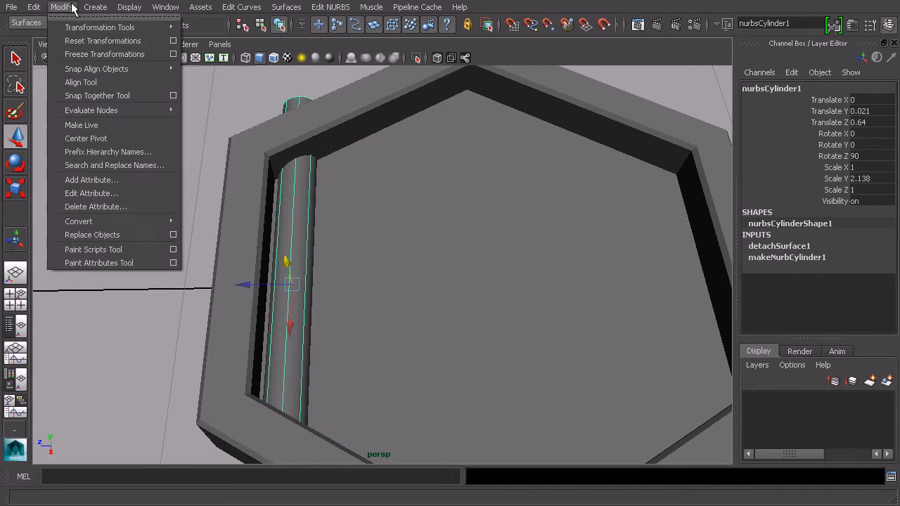
{"action": "left_click", "coordinate": [104, 54]}
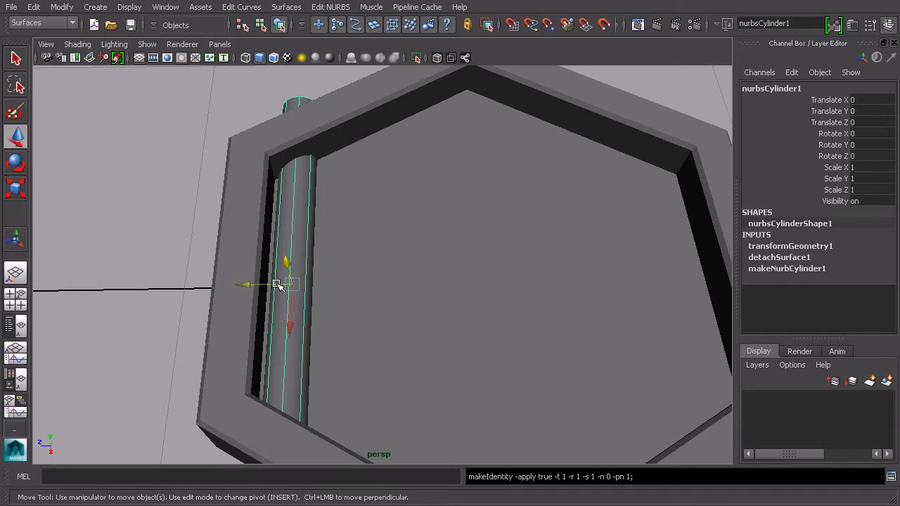
- Duplicate the half-cylinder beside the original to gauge a Translate Z offset of -0.154, then delete the copy
{"action": "key", "text": "ctrl+d"}
{"action": "left_click_drag", "start_coordinate": [246, 289], "coordinate": [298, 293]}
{"action": "double_click", "coordinate": [877, 123]}
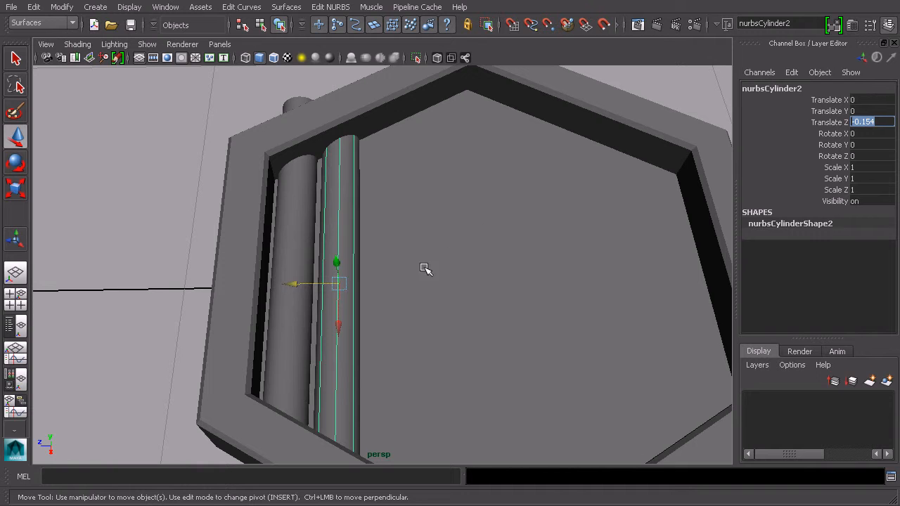
{"action": "key", "text": "Return"}
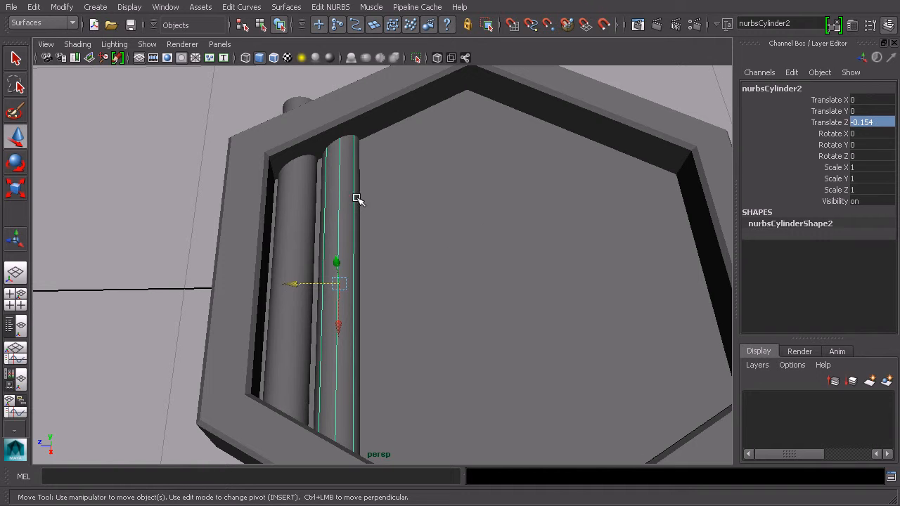
{"action": "key", "text": "Delete"}
- Duplicate Special the half-cylinder with reset options, Translate Z -0.154 and several copies to fill the tray
{"action": "left_click", "coordinate": [287, 215]}
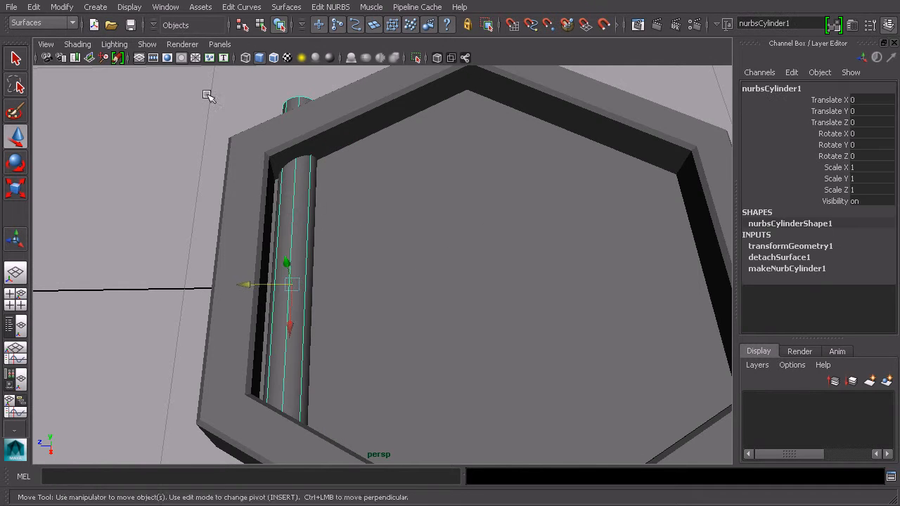
{"action": "left_click", "coordinate": [31, 8]}
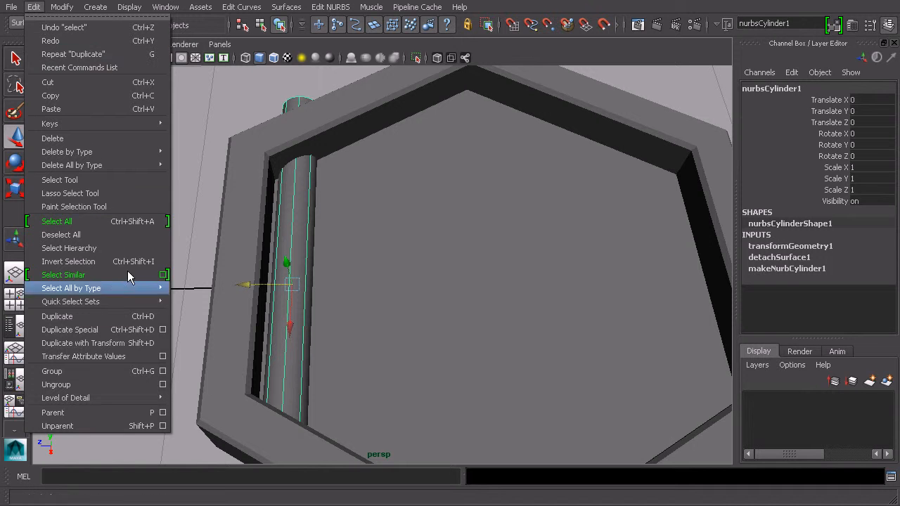
{"action": "left_click", "coordinate": [163, 330]}
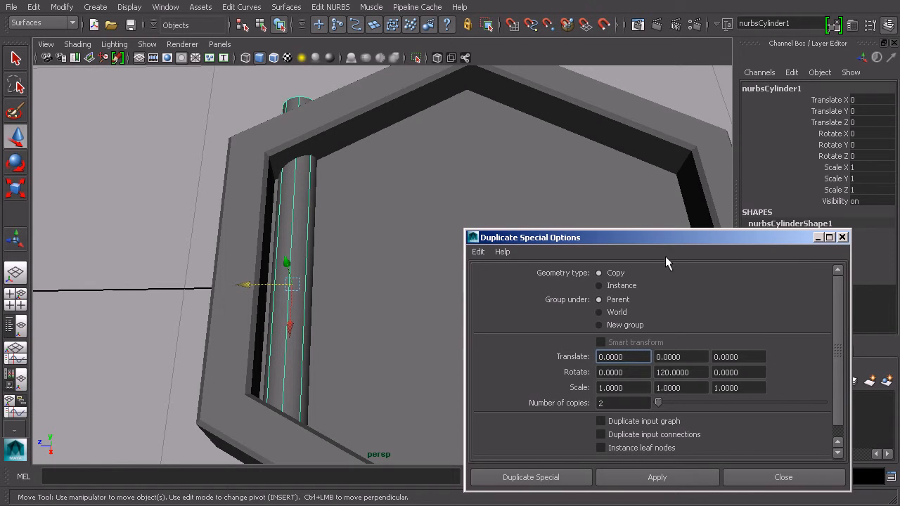
{"action": "left_click", "coordinate": [478, 251]}
{"action": "left_click", "coordinate": [485, 277]}
{"action": "left_click_drag", "start_coordinate": [649, 236], "coordinate": [693, 133]}
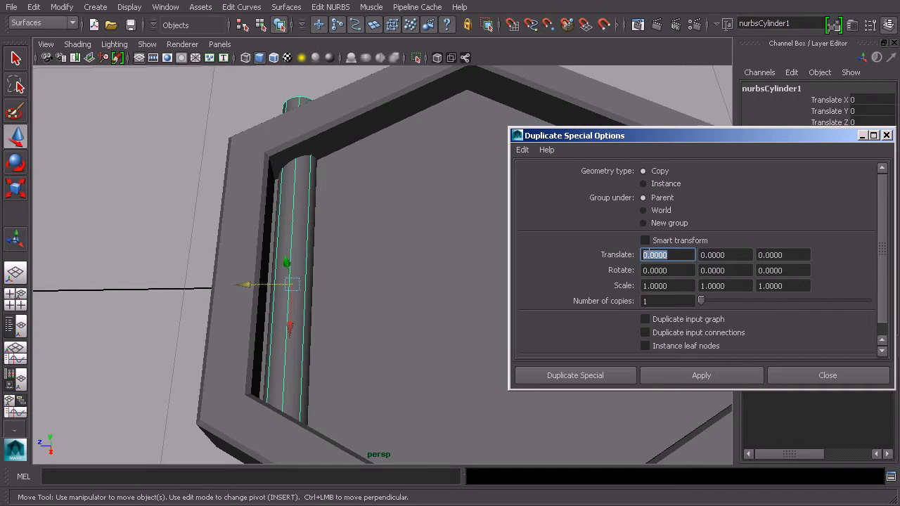
{"action": "key", "text": "Tab"}
{"action": "key", "text": "Tab"}
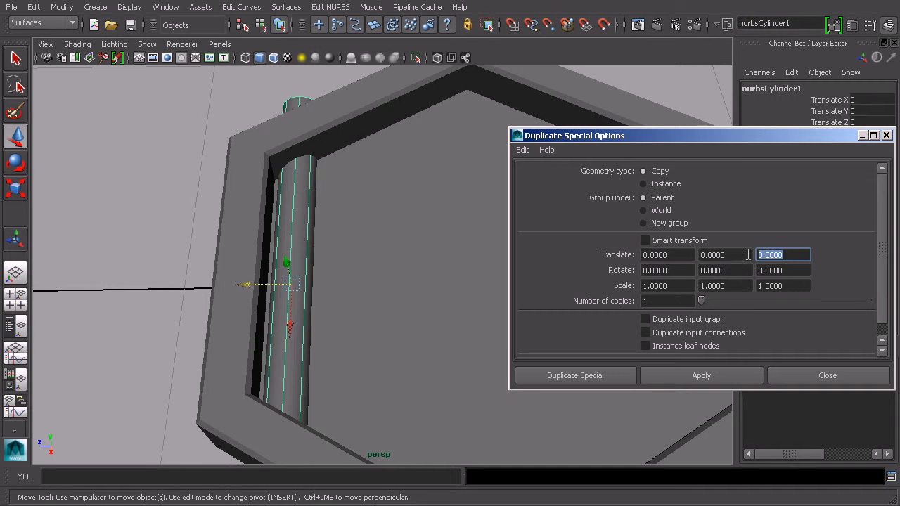
{"action": "type", "text": "-.154"}
{"action": "left_click", "coordinate": [793, 270]}
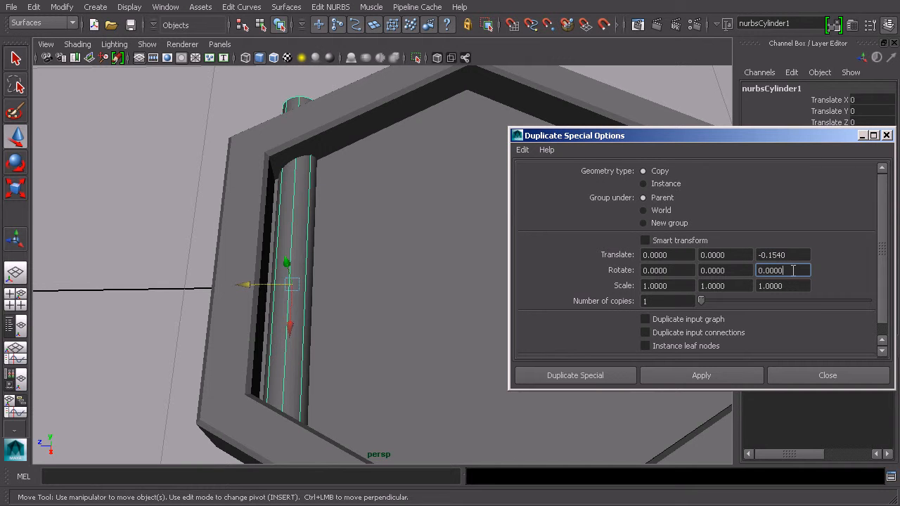
{"action": "double_click", "coordinate": [645, 302]}
{"action": "left_click", "coordinate": [622, 376]}
- Delete the extra half-cylinder copies that extend past the tray
{"action": "left_click_drag", "start_coordinate": [585, 291], "coordinate": [534, 239], "text": "alt"}
{"action": "middle_click_drag", "start_coordinate": [534, 239], "coordinate": [542, 243], "text": "alt"}
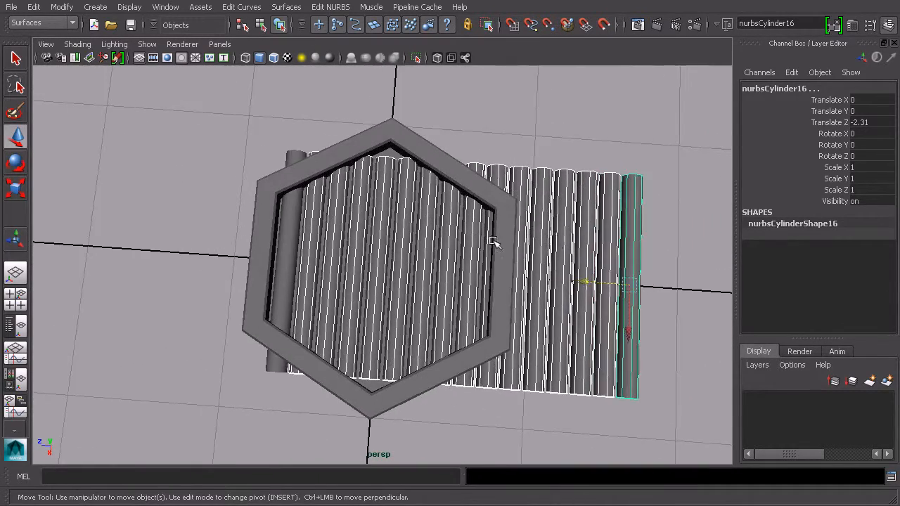
{"action": "scroll", "coordinate": [449, 251], "scroll_direction": "up", "scroll_amount": 4}
{"action": "left_click_drag", "start_coordinate": [448, 250], "coordinate": [288, 257], "text": "alt"}
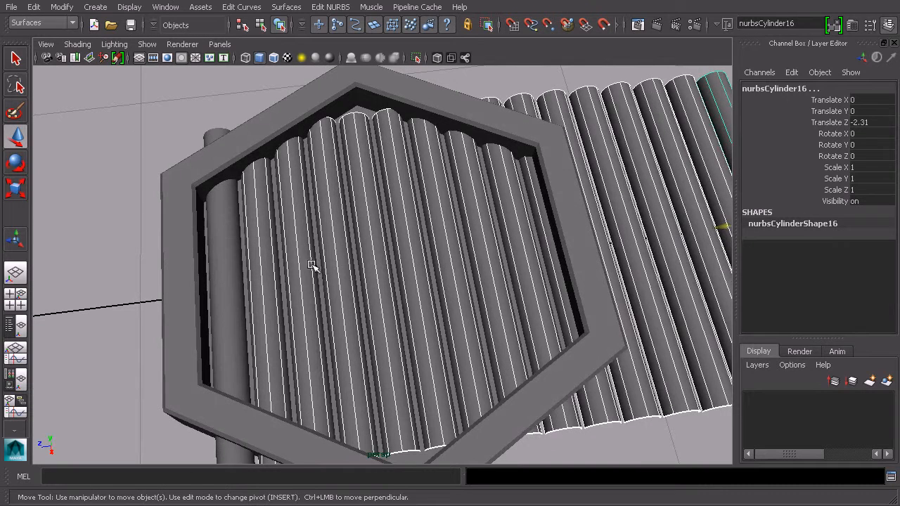
{"action": "key", "text": "a"}
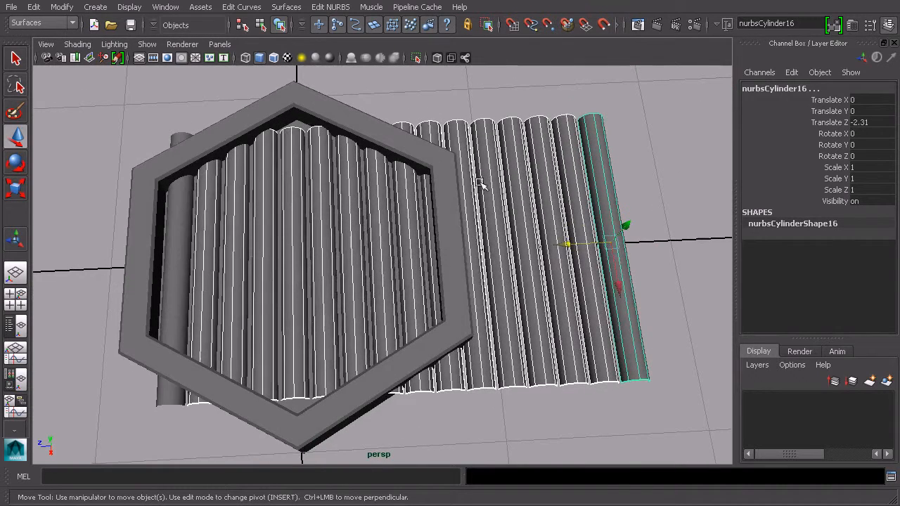
{"action": "left_click_drag", "start_coordinate": [641, 107], "coordinate": [464, 137]}
{"action": "key", "text": "Delete"}
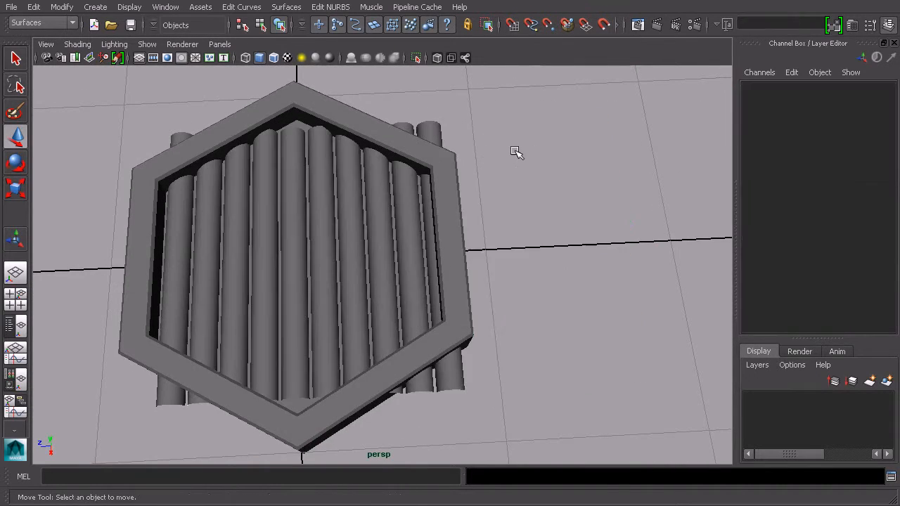
- Select the half-cylinders inside the tray and shift them slightly along Z to centre them
{"action": "left_click_drag", "start_coordinate": [487, 168], "coordinate": [566, 186], "text": "alt"}
{"action": "left_click", "coordinate": [505, 155]}
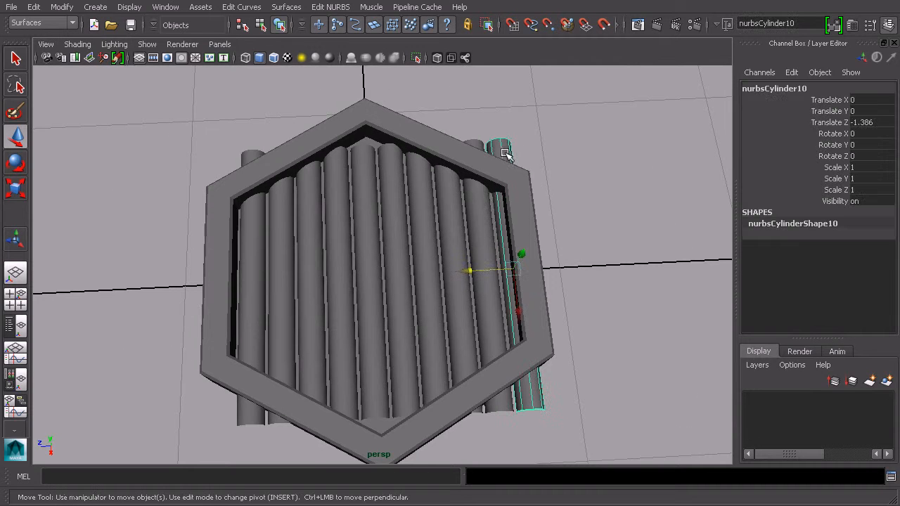
{"action": "left_click", "coordinate": [494, 203]}
{"action": "left_click", "coordinate": [484, 229]}
{"action": "left_click", "coordinate": [452, 234], "text": "shift"}
{"action": "left_click", "coordinate": [422, 236], "text": "shift"}
{"action": "left_click", "coordinate": [391, 238], "text": "shift"}
{"action": "left_click", "coordinate": [363, 238], "text": "shift"}
{"action": "left_click", "coordinate": [336, 244], "text": "shift"}
{"action": "left_click", "coordinate": [310, 250], "text": "shift"}
{"action": "left_click", "coordinate": [281, 252], "text": "shift"}
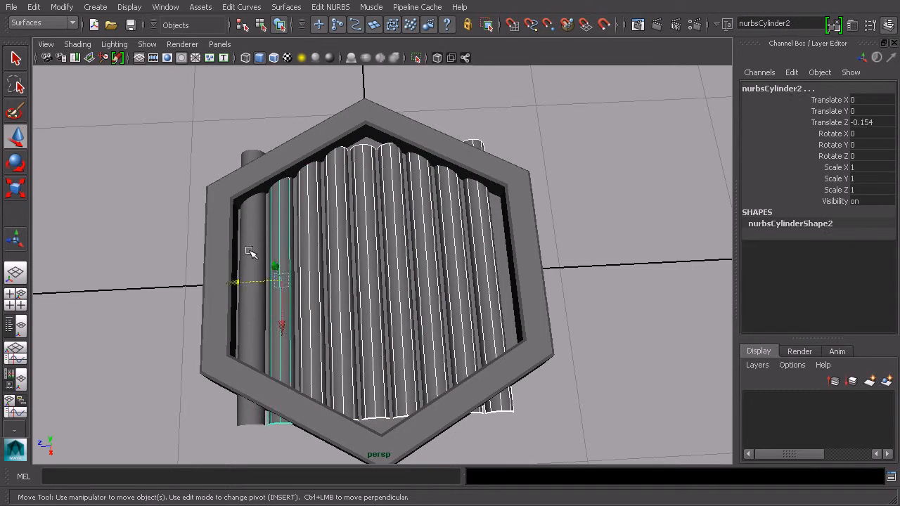
{"action": "left_click", "coordinate": [254, 256], "text": "shift"}
{"action": "left_click_drag", "start_coordinate": [219, 285], "coordinate": [224, 286]}
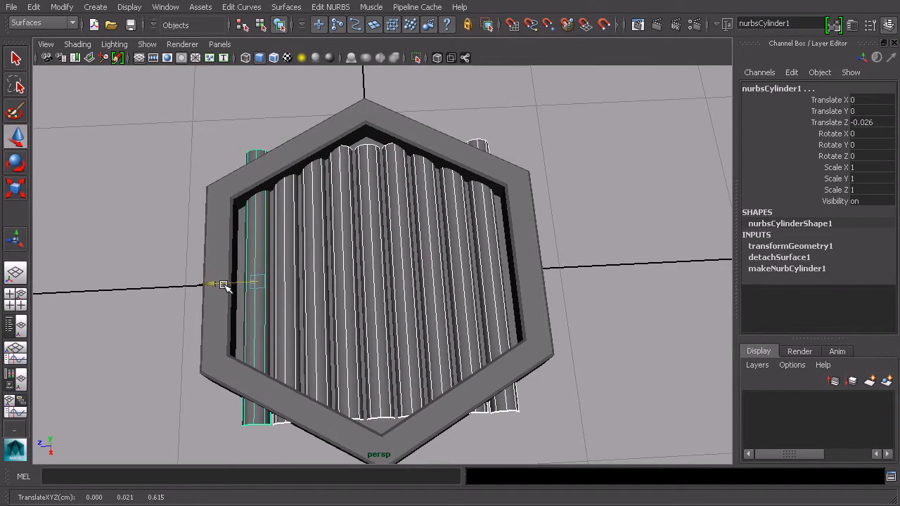
- Try scaling the selected half-cylinders, then undo it
{"action": "key", "text": "t"}
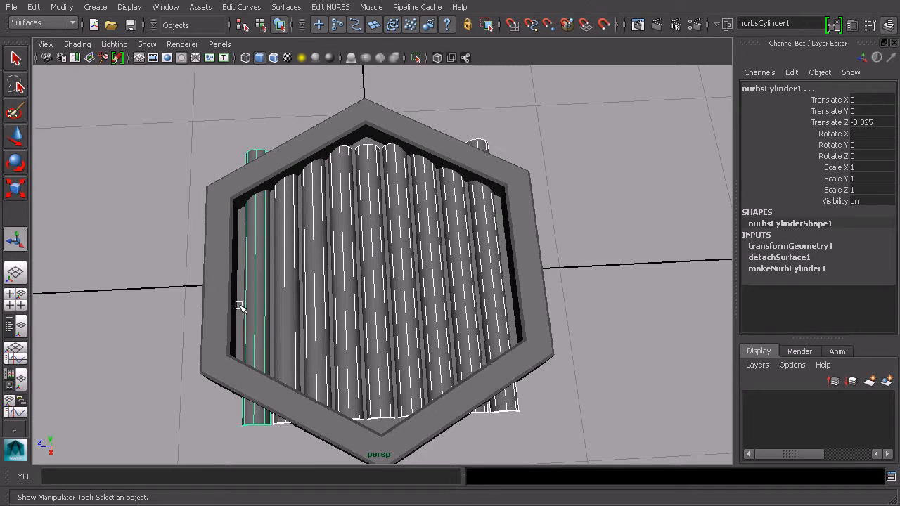
{"action": "key", "text": "r"}
{"action": "left_click_drag", "start_coordinate": [194, 284], "coordinate": [187, 288]}
{"action": "key", "text": "ctrl+z"}
{"action": "key", "text": "ctrl+z"}
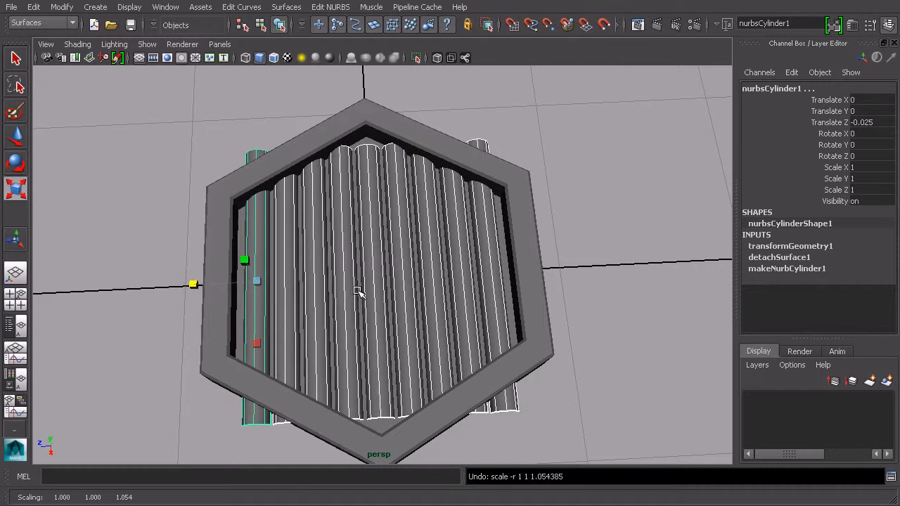
- Open the Outliner and group the selected half-cylinders into one group
{"action": "left_click_drag", "start_coordinate": [416, 271], "coordinate": [369, 270], "text": "alt"}
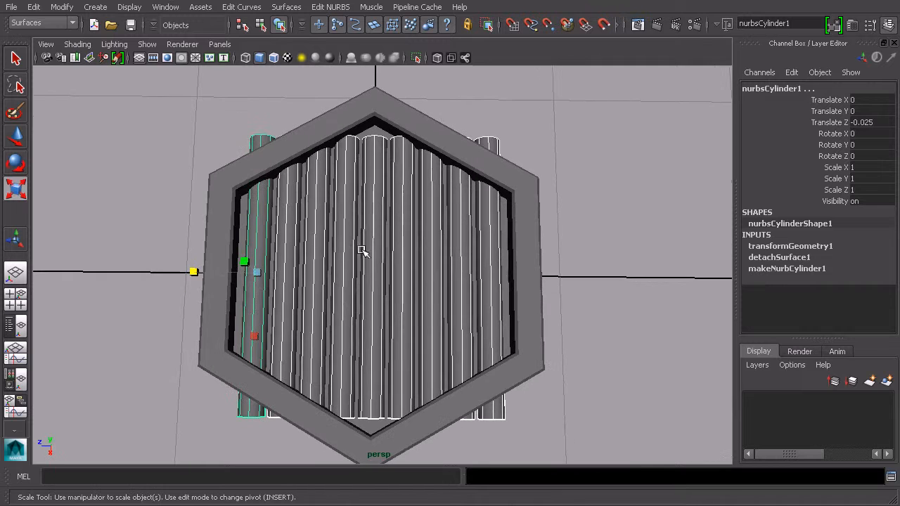
{"action": "left_click", "coordinate": [154, 8]}
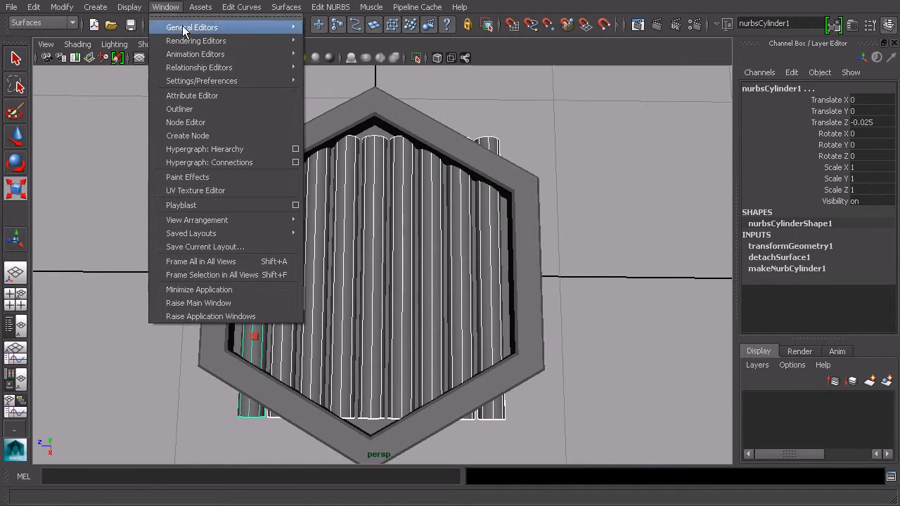
{"action": "left_click", "coordinate": [209, 109]}
{"action": "left_click_drag", "start_coordinate": [545, 111], "coordinate": [720, 24]}
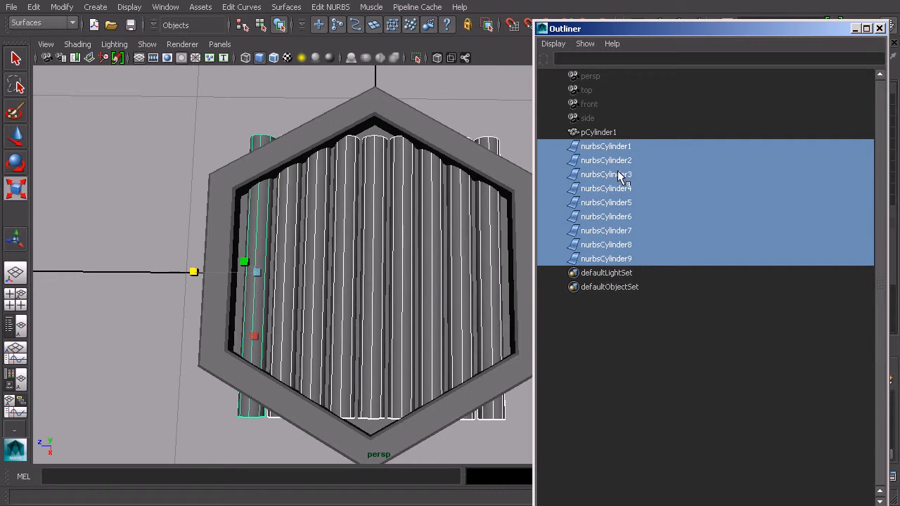
{"action": "key", "text": "ctrl+g"}
{"action": "left_click_drag", "start_coordinate": [396, 281], "coordinate": [386, 302], "text": "alt"}
{"action": "left_click_drag", "start_coordinate": [278, 294], "coordinate": [414, 247]}
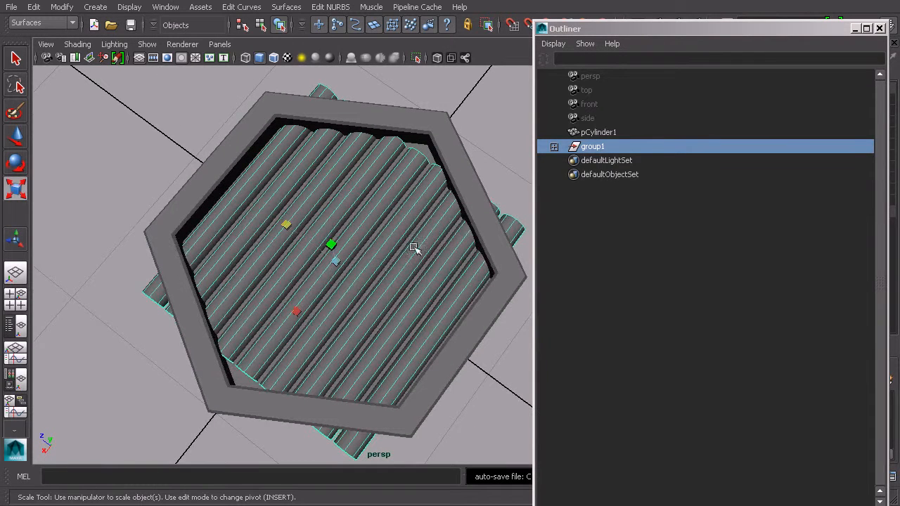
{"action": "left_click", "coordinate": [554, 147]}
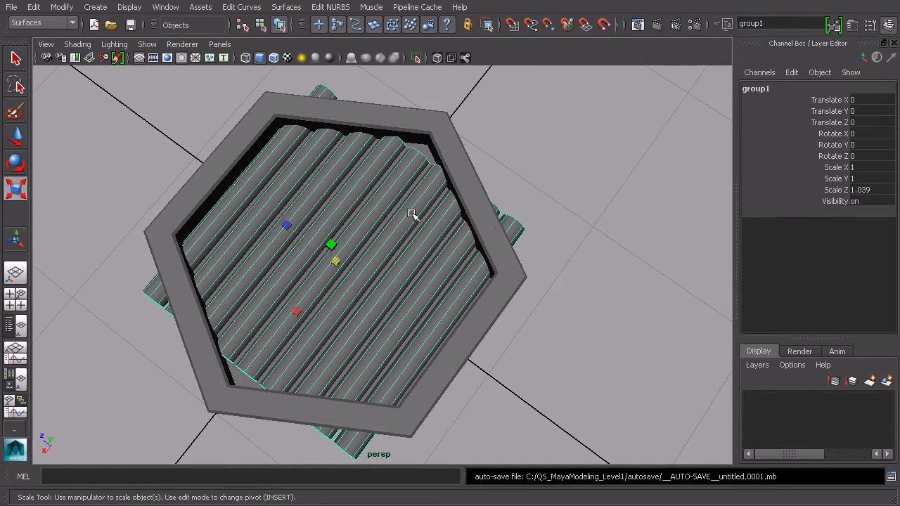
- Scale the grouped half-cylinders slightly along Z, to about 1.04
{"action": "left_click_drag", "start_coordinate": [411, 214], "coordinate": [493, 223], "text": "alt"}
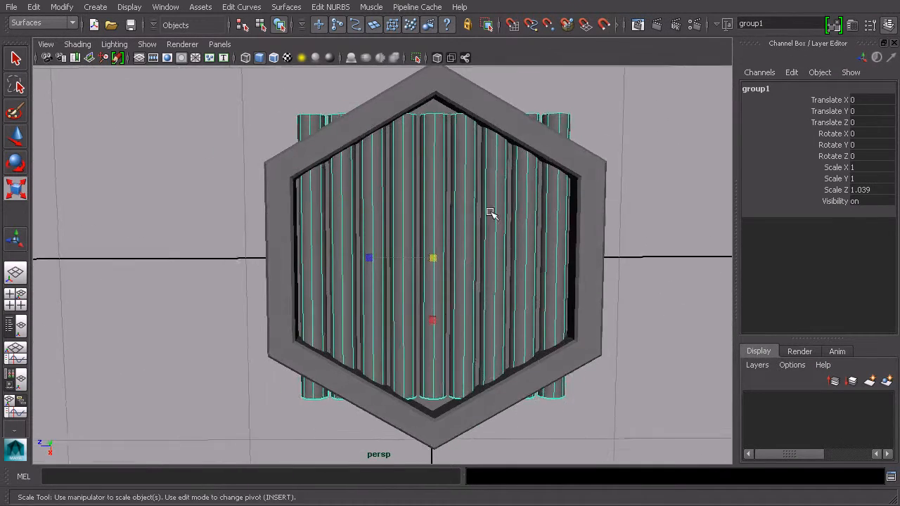
{"action": "middle_click_drag", "start_coordinate": [493, 223], "coordinate": [481, 243], "text": "alt"}
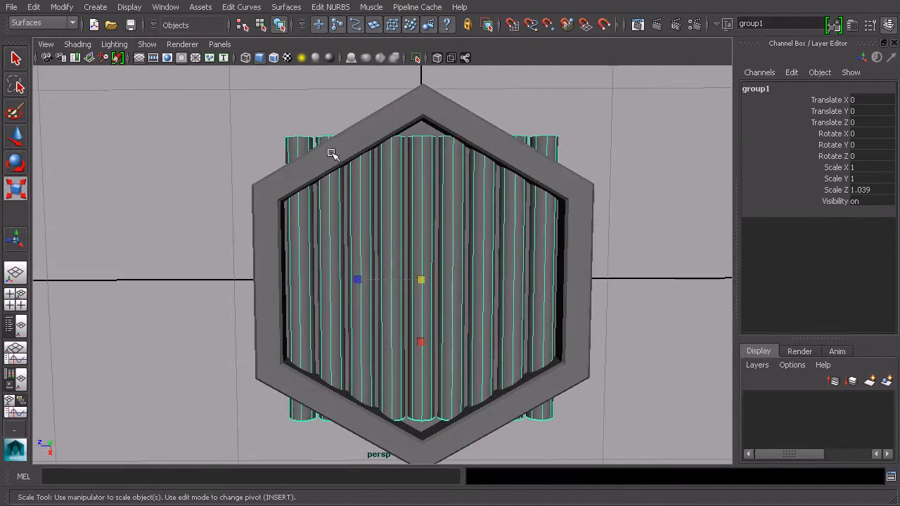
{"action": "left_click", "coordinate": [424, 203]}
{"action": "left_click_drag", "start_coordinate": [422, 346], "coordinate": [422, 349]}
{"action": "left_click", "coordinate": [456, 273]}
- Select individual half-cylinders and widen them slightly along X, about 1.13 for the first one
{"action": "left_click", "coordinate": [402, 246], "text": "shift"}
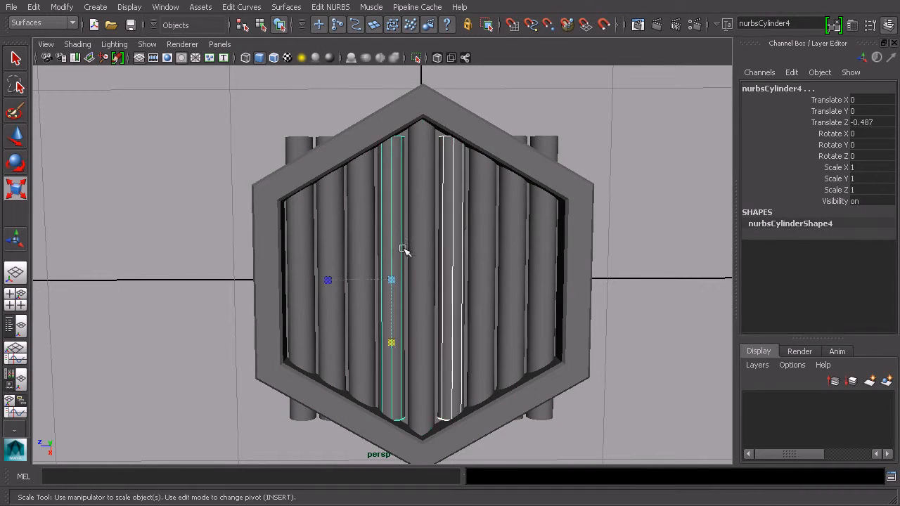
{"action": "left_click_drag", "start_coordinate": [392, 345], "coordinate": [391, 349]}
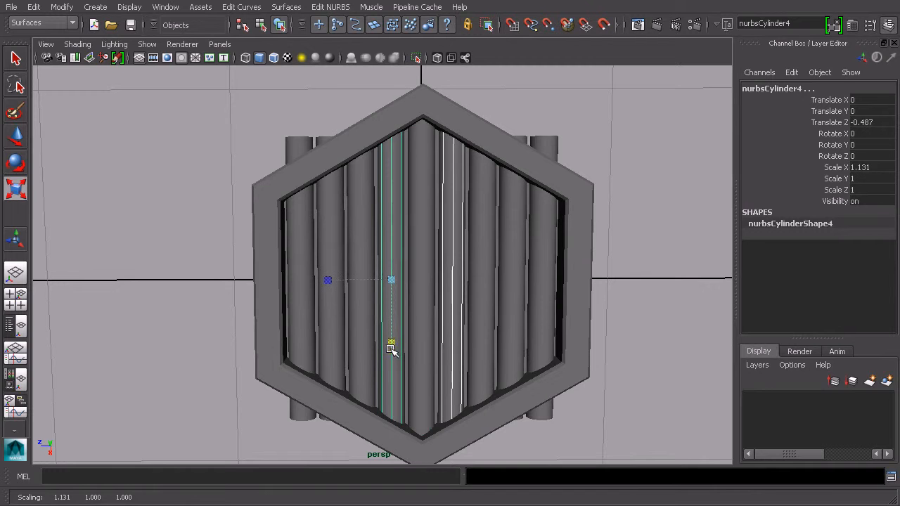
{"action": "left_click_drag", "start_coordinate": [347, 180], "coordinate": [384, 232], "text": "alt"}
{"action": "left_click", "coordinate": [332, 223]}
{"action": "left_click", "coordinate": [513, 235], "text": "shift"}
{"action": "left_click_drag", "start_coordinate": [513, 234], "coordinate": [508, 326], "text": "alt"}
{"action": "left_click", "coordinate": [307, 267]}
{"action": "left_click", "coordinate": [553, 273]}
{"action": "left_click", "coordinate": [538, 333]}
{"action": "left_click_drag", "start_coordinate": [538, 334], "coordinate": [563, 270]}
- Orbit and zoom around the tile to inspect the ribbed floor inside the rim
{"action": "left_click", "coordinate": [637, 204]}
{"action": "middle_click_drag", "start_coordinate": [618, 282], "coordinate": [609, 201], "text": "alt"}
{"action": "left_click_drag", "start_coordinate": [608, 201], "coordinate": [544, 211], "text": "alt"}
{"action": "scroll", "coordinate": [597, 218], "scroll_direction": "down", "scroll_amount": 5}
{"action": "middle_click_drag", "start_coordinate": [544, 211], "coordinate": [544, 235], "text": "alt"}
{"action": "scroll", "coordinate": [561, 235], "scroll_direction": "up", "scroll_amount": 2}
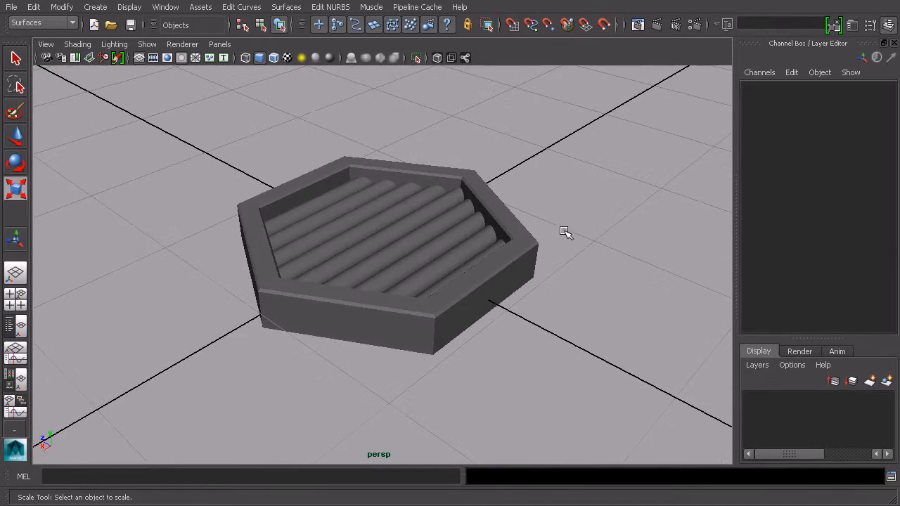
{"action": "left_click_drag", "start_coordinate": [561, 235], "coordinate": [595, 240], "text": "alt"}
{"action": "scroll", "coordinate": [596, 241], "scroll_direction": "up", "scroll_amount": 2}
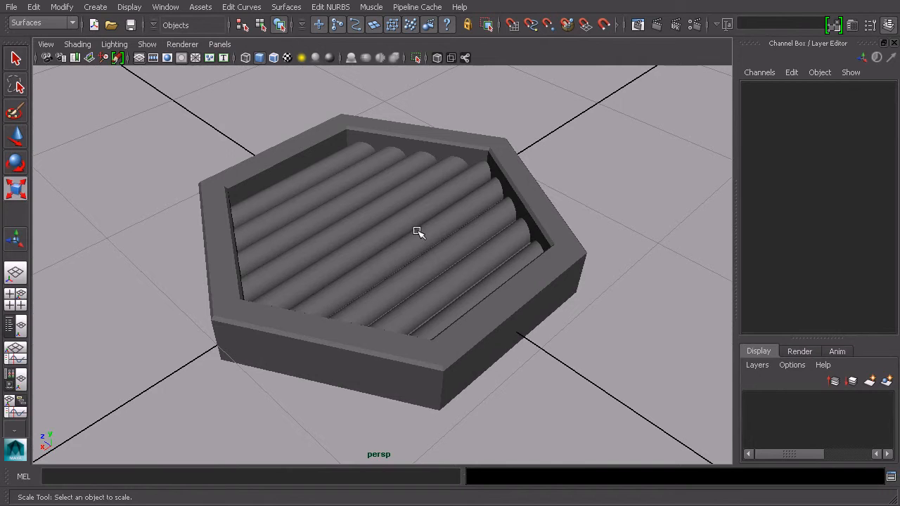
{"action": "scroll", "coordinate": [506, 251], "scroll_direction": "down", "scroll_amount": 2}
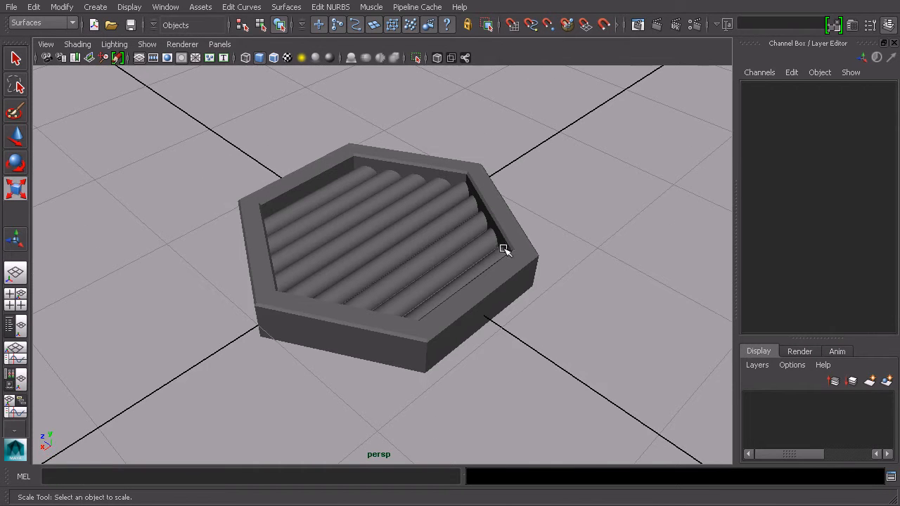